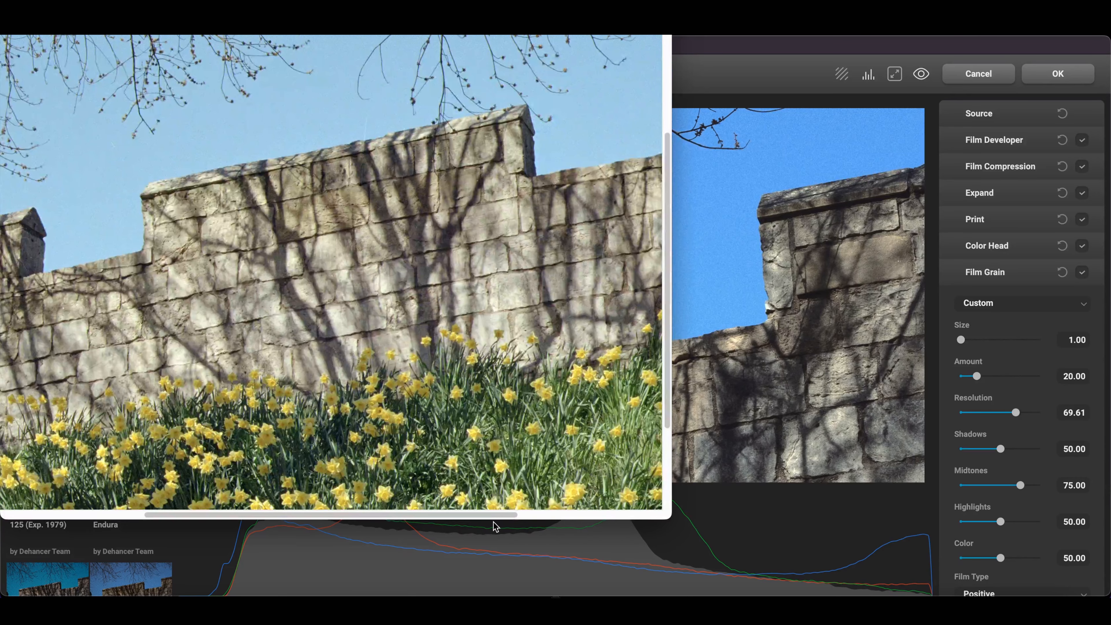
Step: Inspect the grain in the reference film scan, and set the Film Grain Amount to 16.67
scroll(495, 322, right, 5)
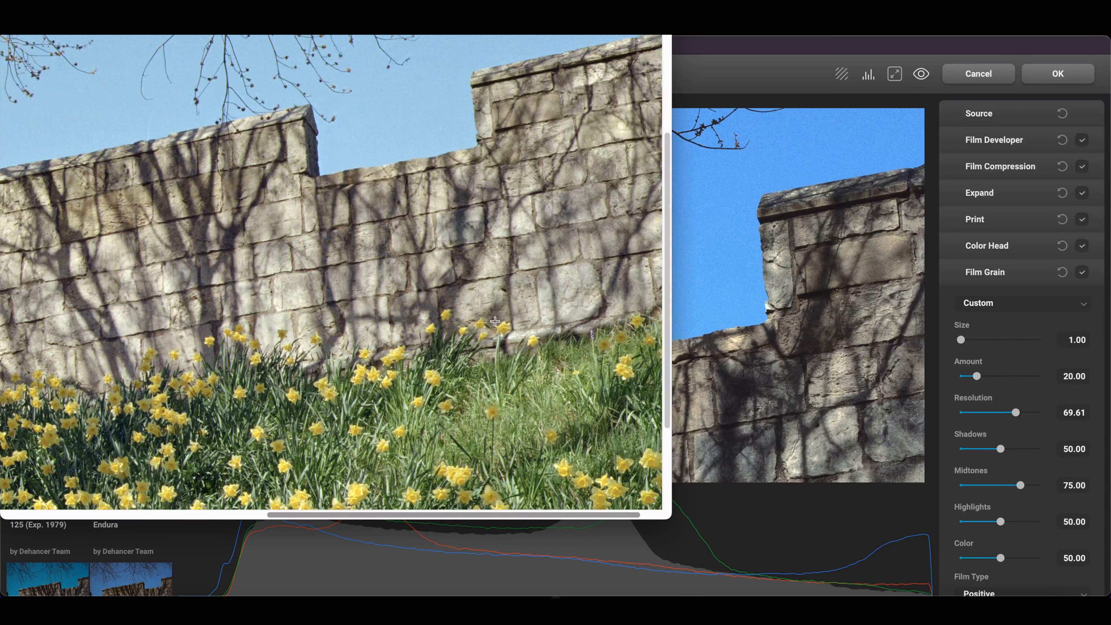
key(super+plus)
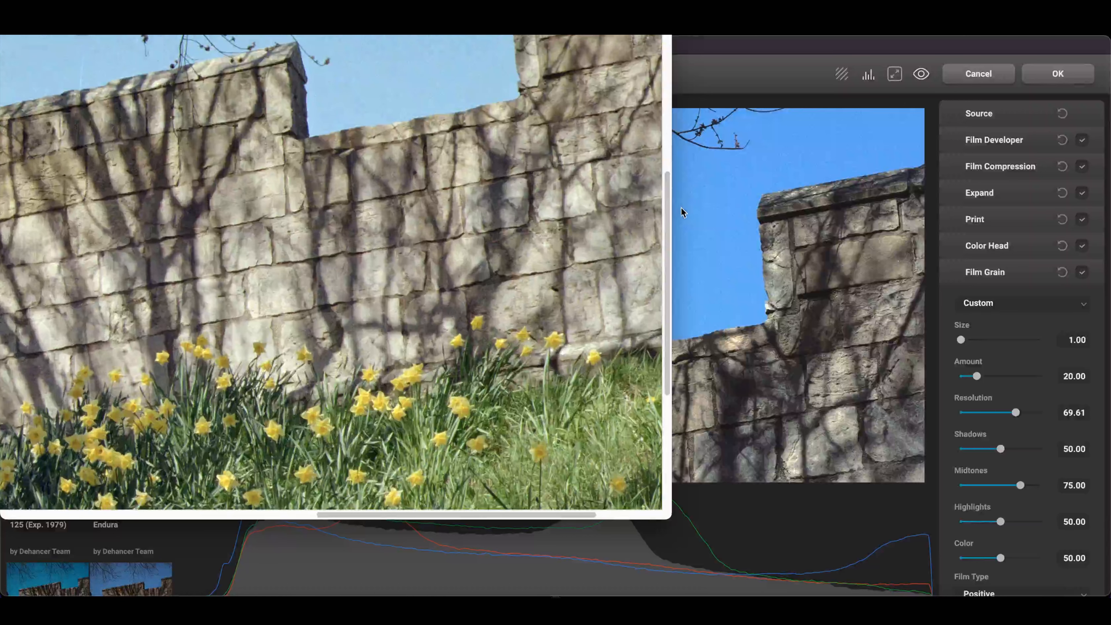
scroll(508, 229, up, 5)
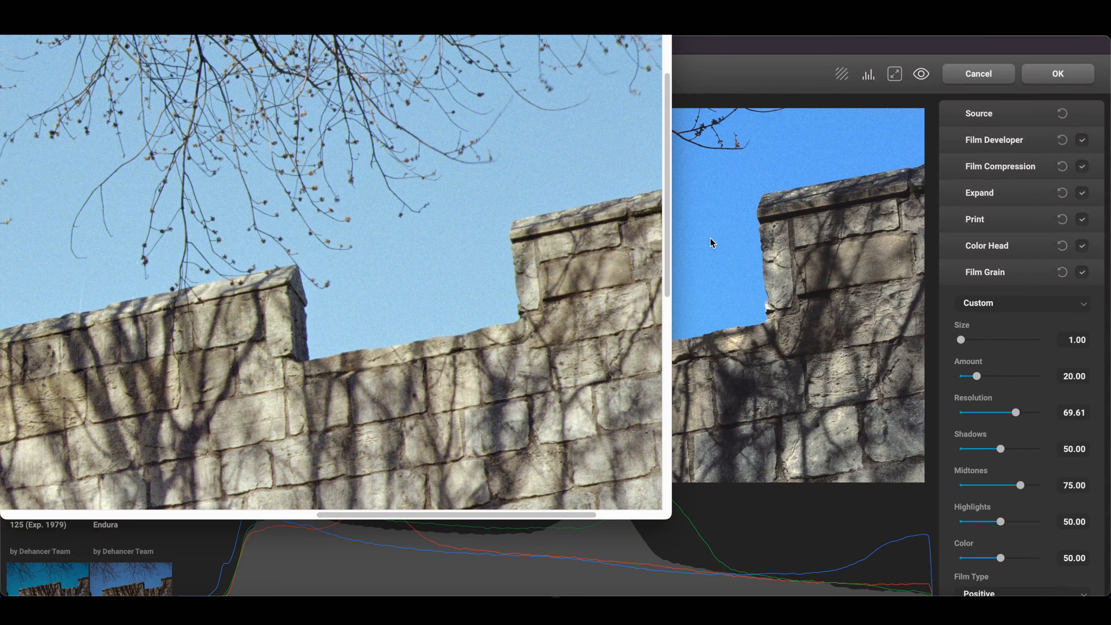
click(976, 377)
drag(976, 378, 974, 378)
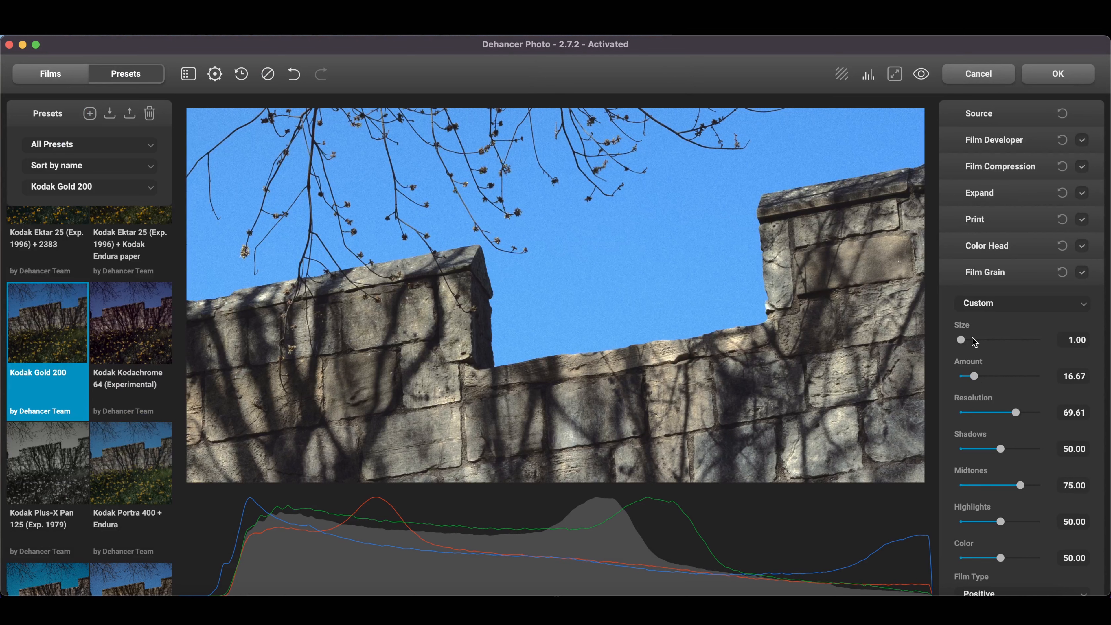
Step: Raise the Film Grain Shadows value moderately and collapse the Film Grain settings
scroll(1005, 368, down, 5)
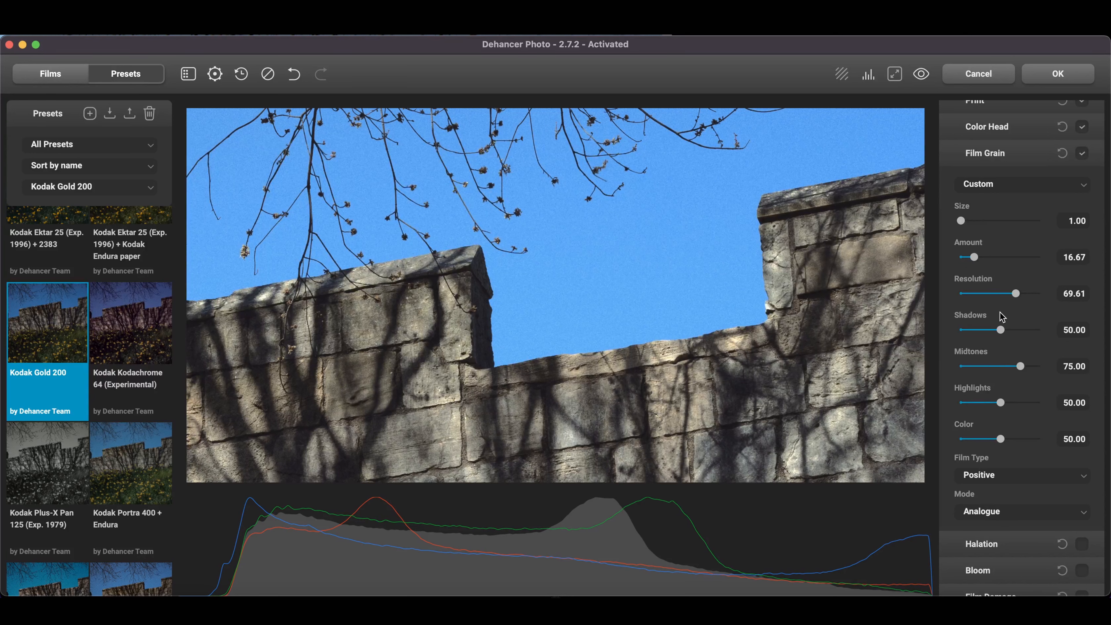
drag(1003, 334, 1014, 334)
drag(1011, 329, 1015, 329)
click(983, 153)
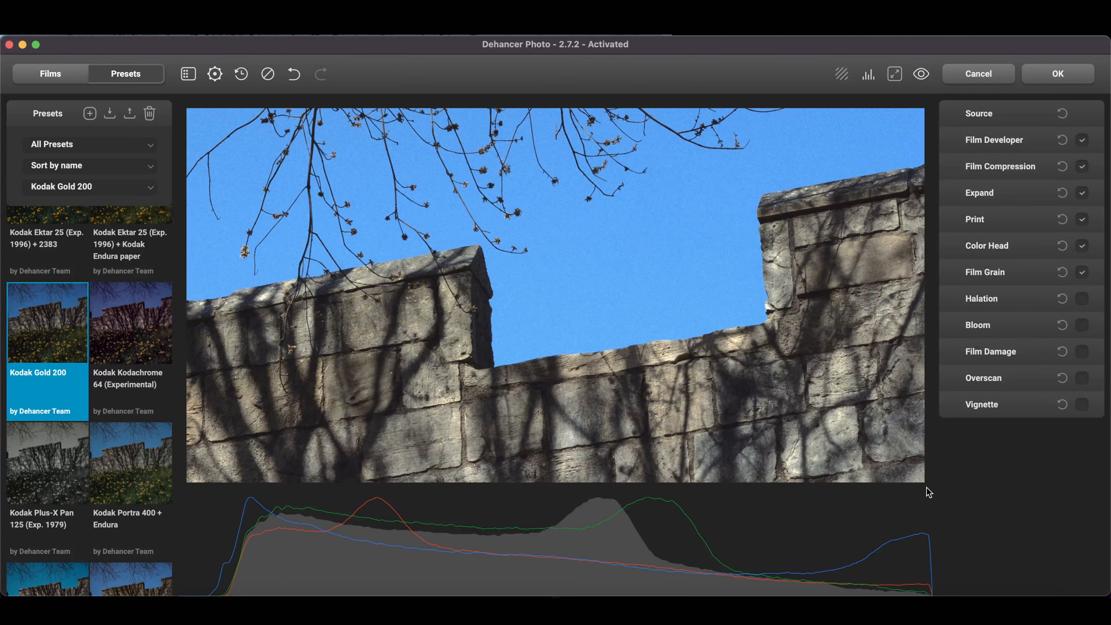
Step: Compare the photo with the film scan and enable the Film Damage effect
click(938, 598)
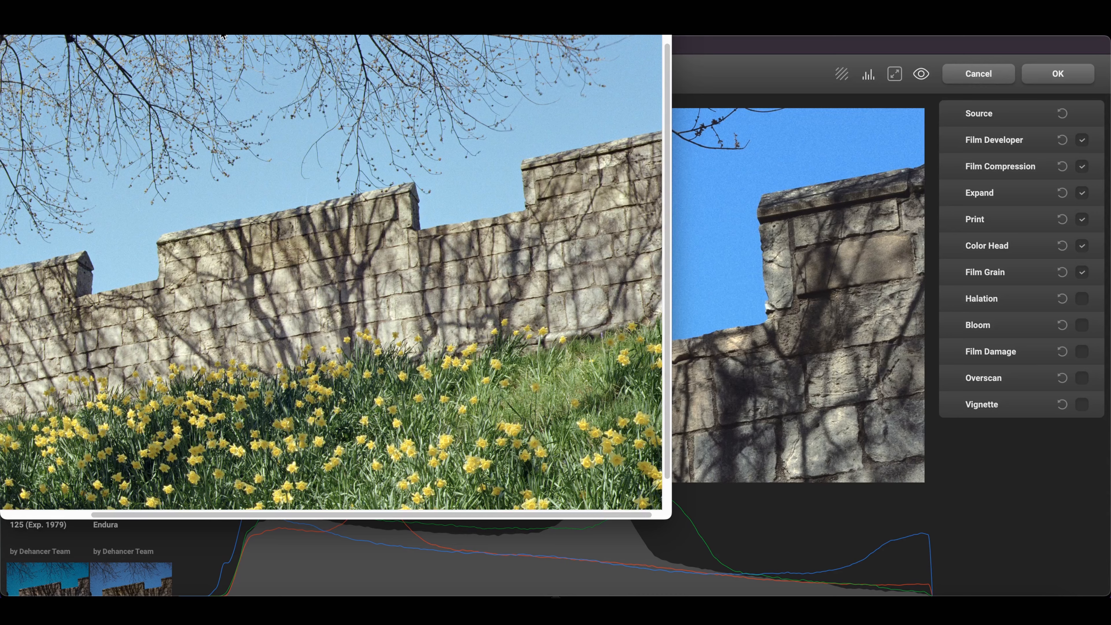
click(962, 351)
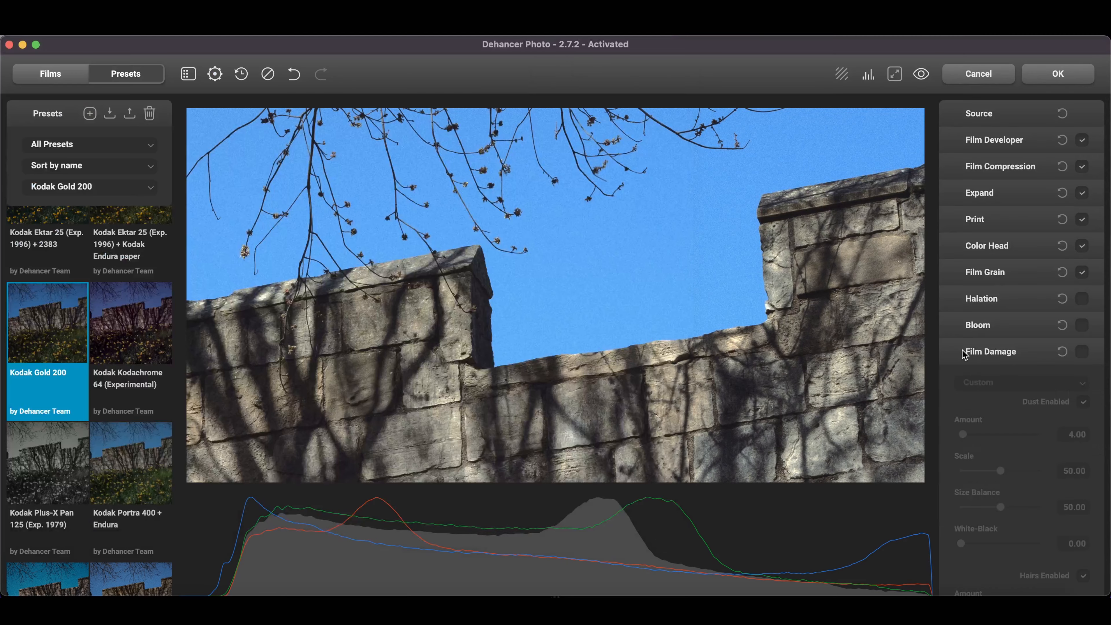
click(1083, 359)
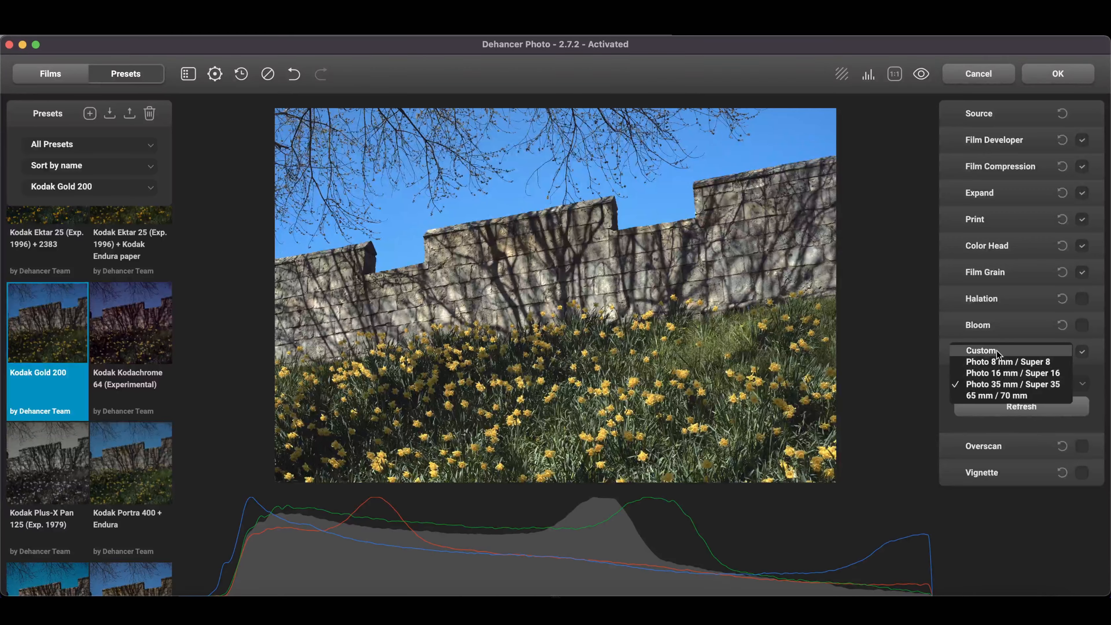
Step: Disable the hairs and dust in the Film Damage settings, leaving only scratches on
click(997, 352)
scroll(996, 350, down, 3)
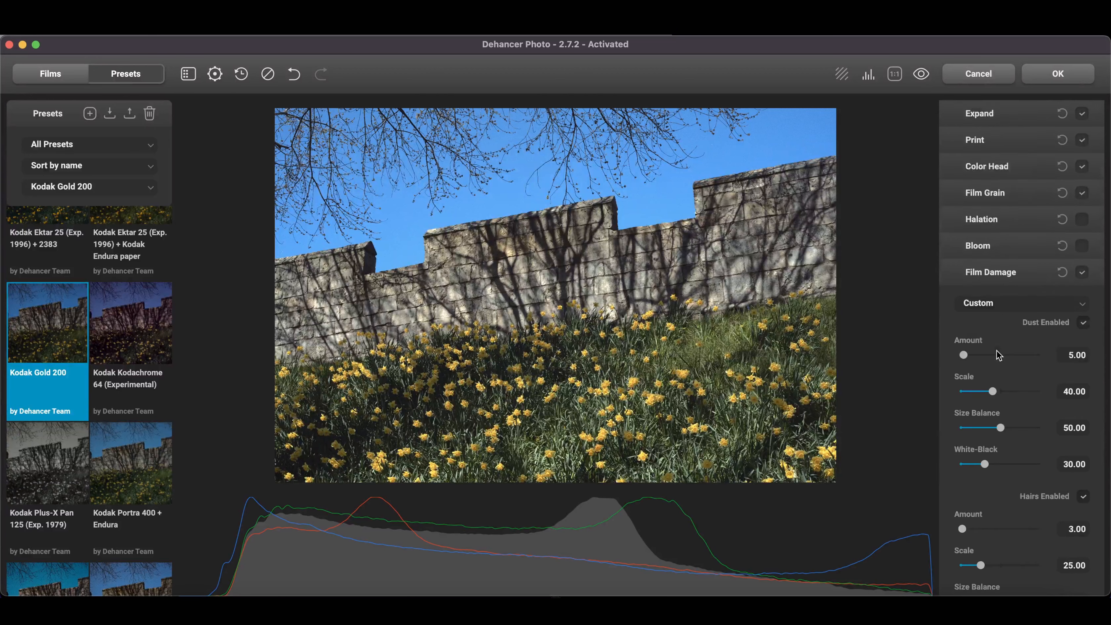
scroll(997, 350, down, 2)
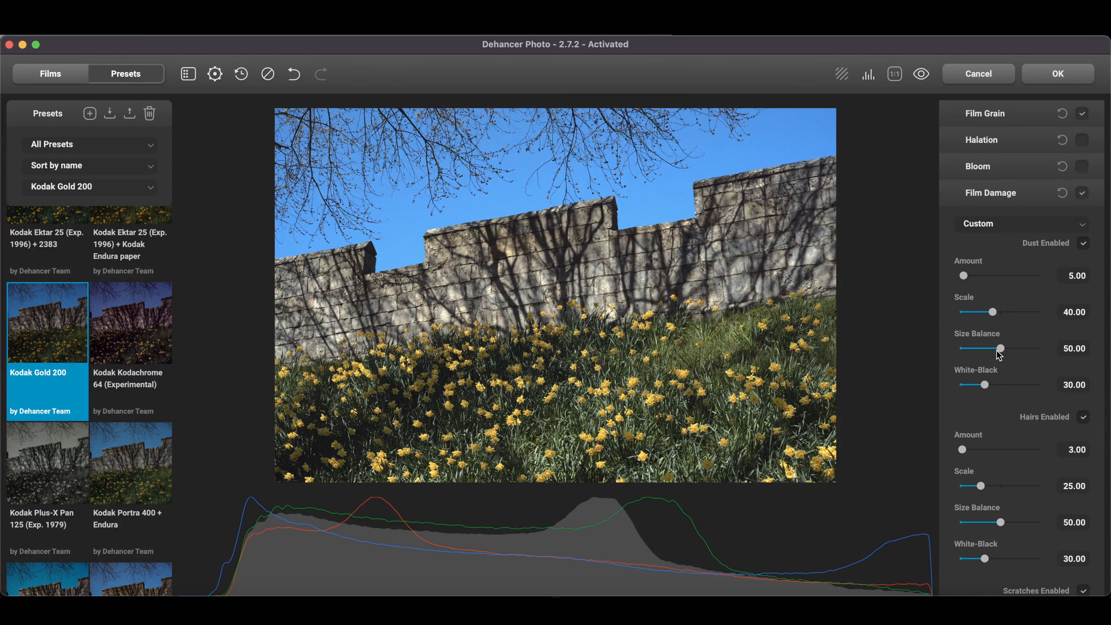
scroll(999, 356, down, 1)
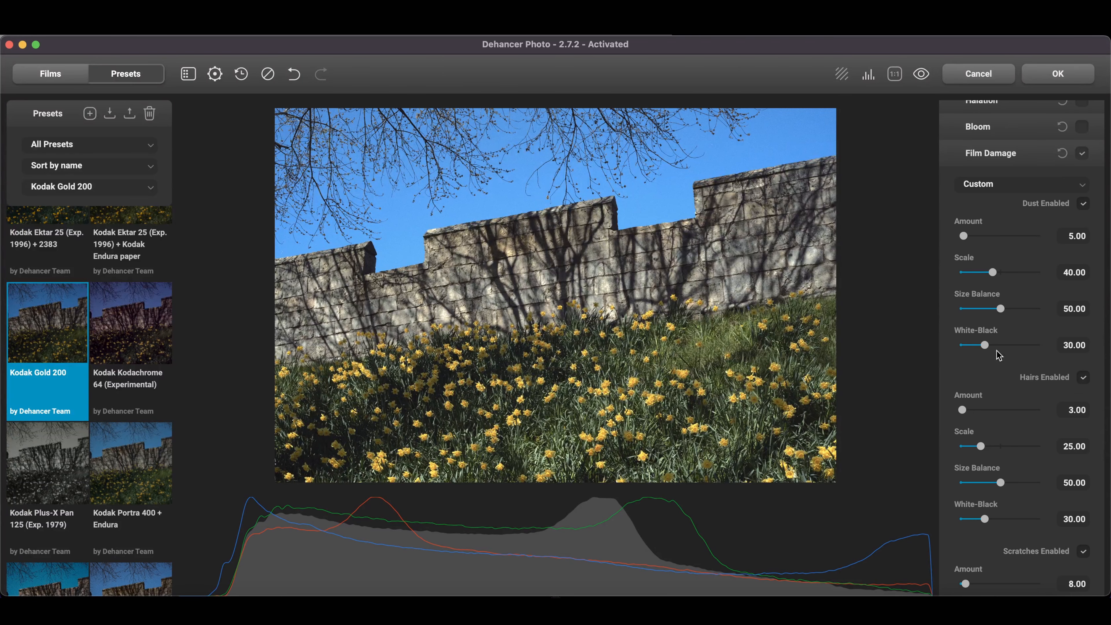
scroll(1000, 355, down, 1)
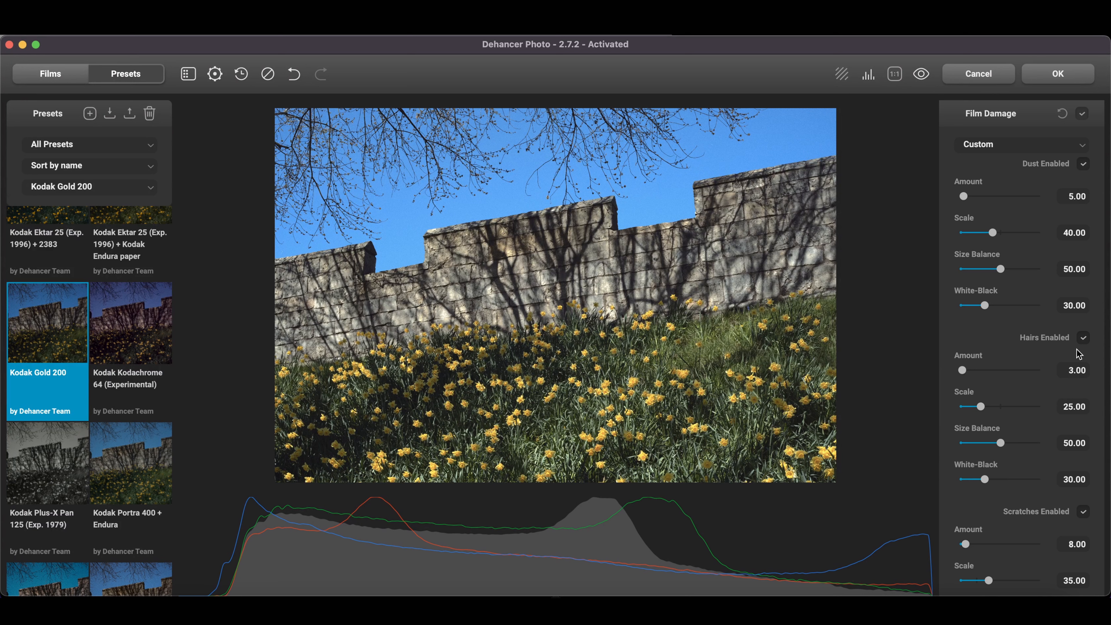
click(1085, 339)
scroll(1085, 343, up, 3)
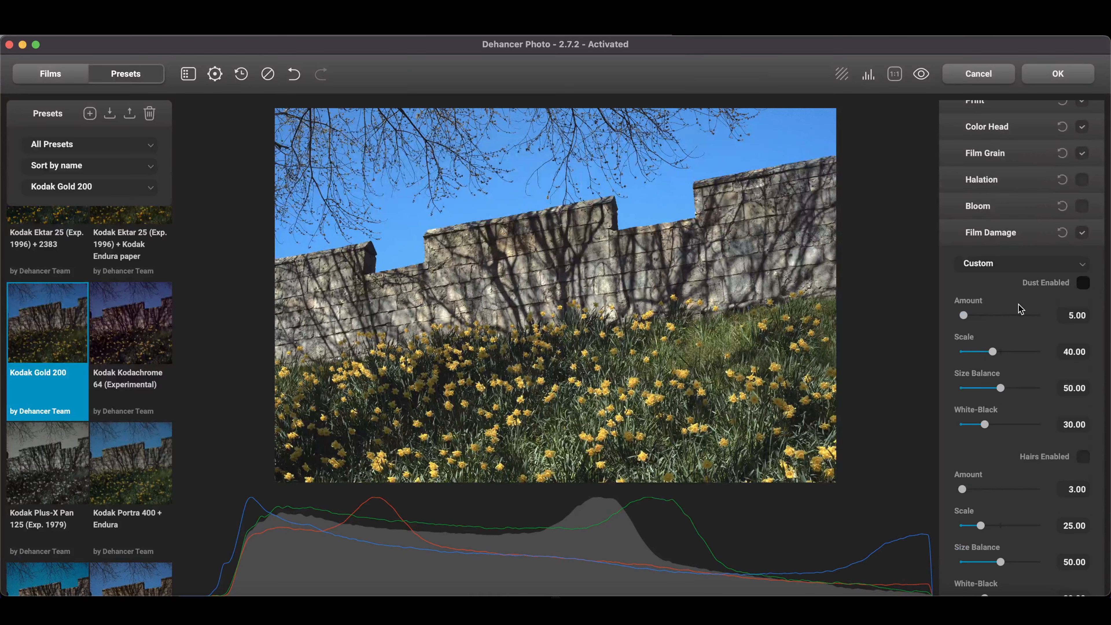
Step: Regenerate the scratch pattern, collapse the Film Damage settings and toggle the effect on the photo
scroll(1006, 313, down, 5)
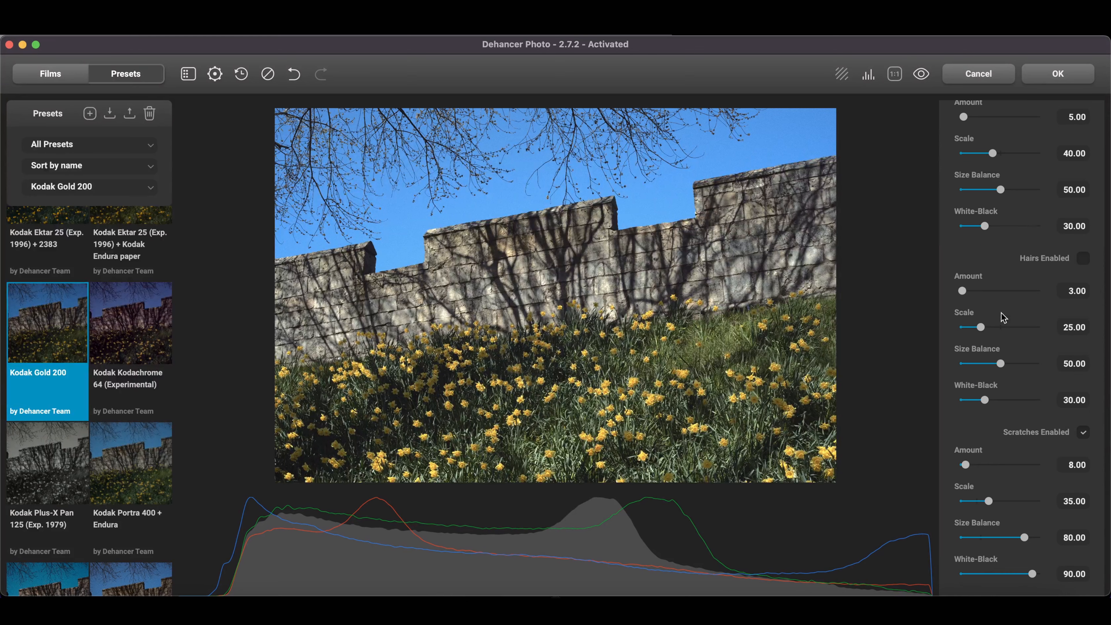
scroll(1004, 318, down, 3)
scroll(1003, 318, down, 2)
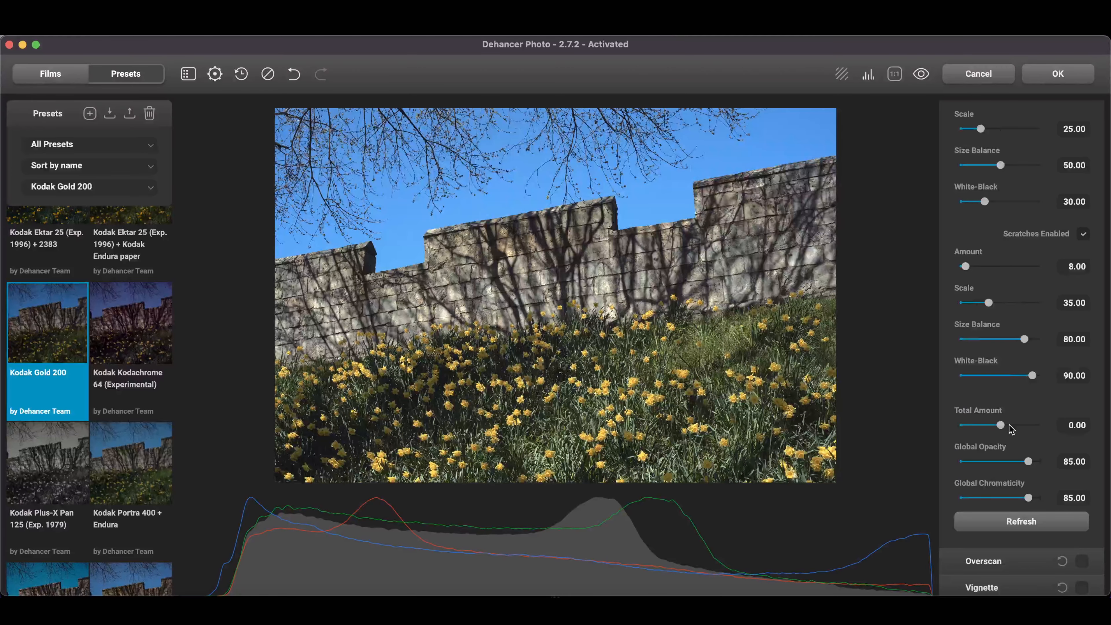
click(1020, 525)
scroll(976, 313, up, 10)
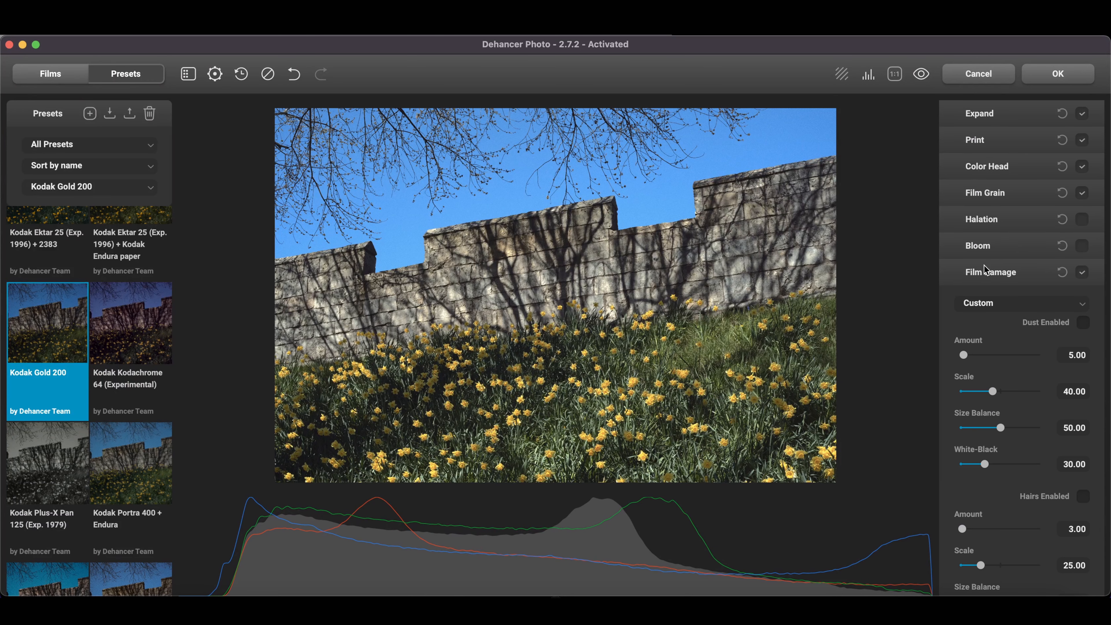
click(984, 269)
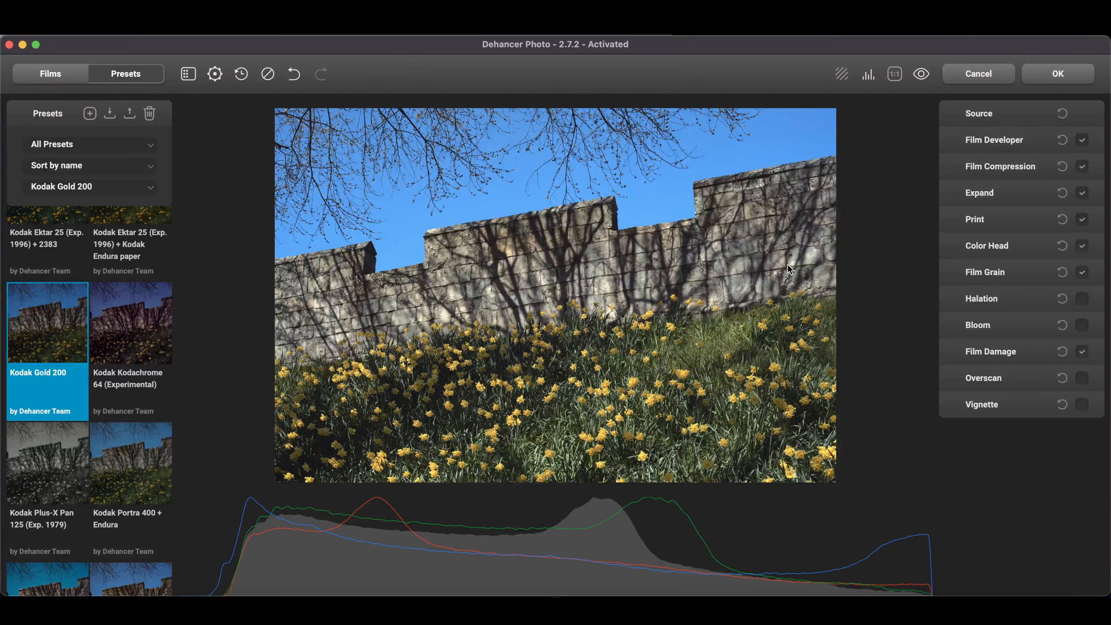
click(1083, 353)
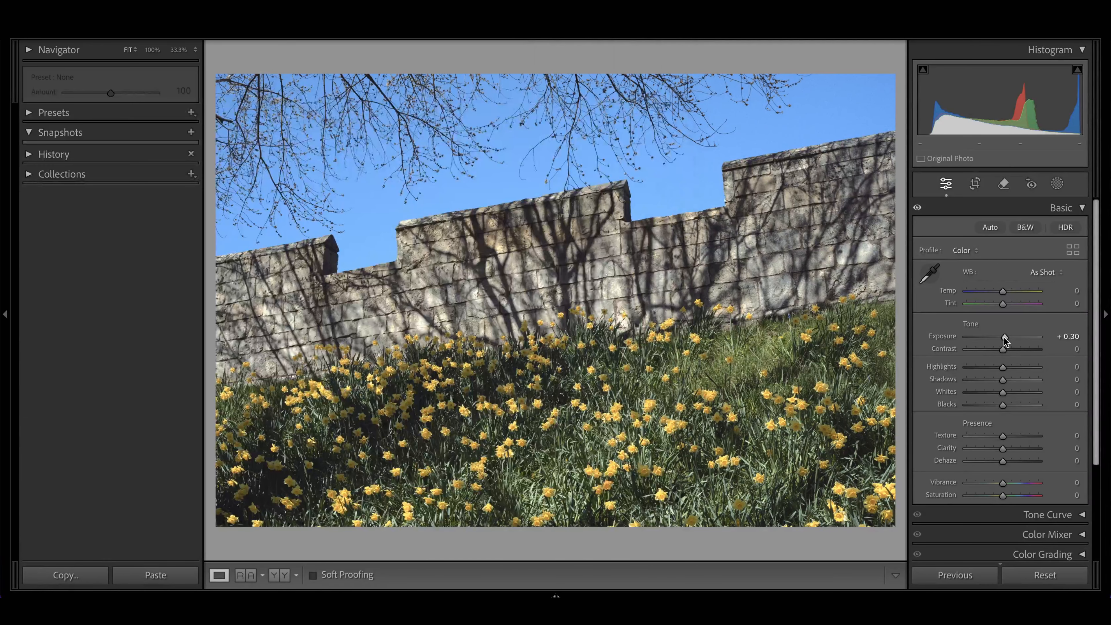
Step: Back in Lightroom Classic, set Exposure to +0.45, Contrast to -26 and Highlights to -13, and bring up the reference film scan
drag(1005, 340, 1007, 341)
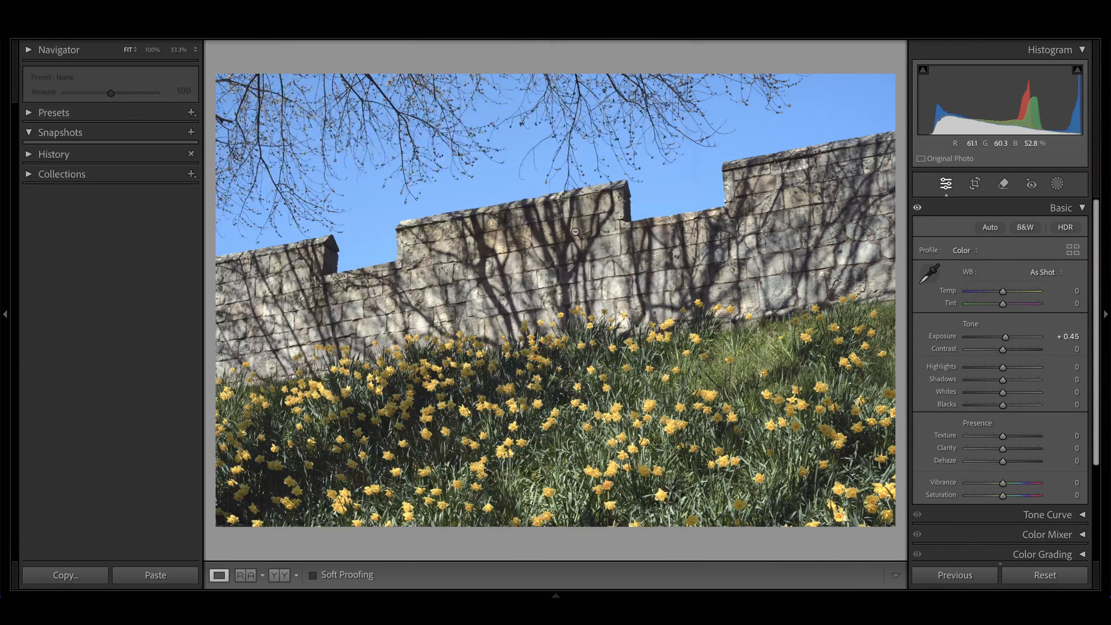
mouse_move(1003, 348)
mouse_down()
mouse_move(994, 349)
mouse_move(999, 371)
mouse_up()
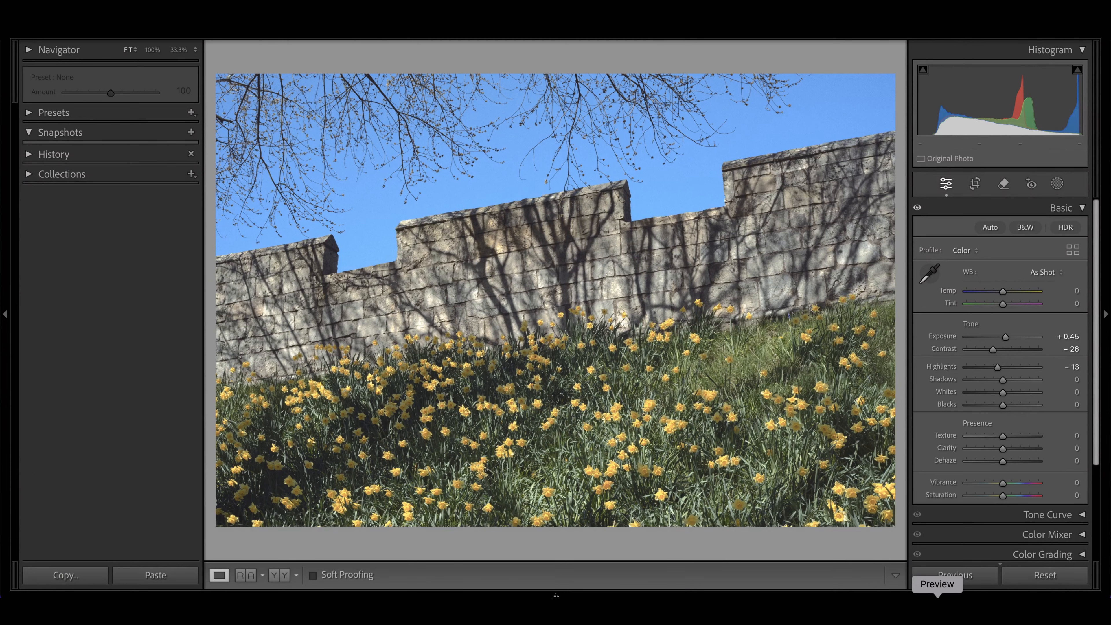
click(938, 612)
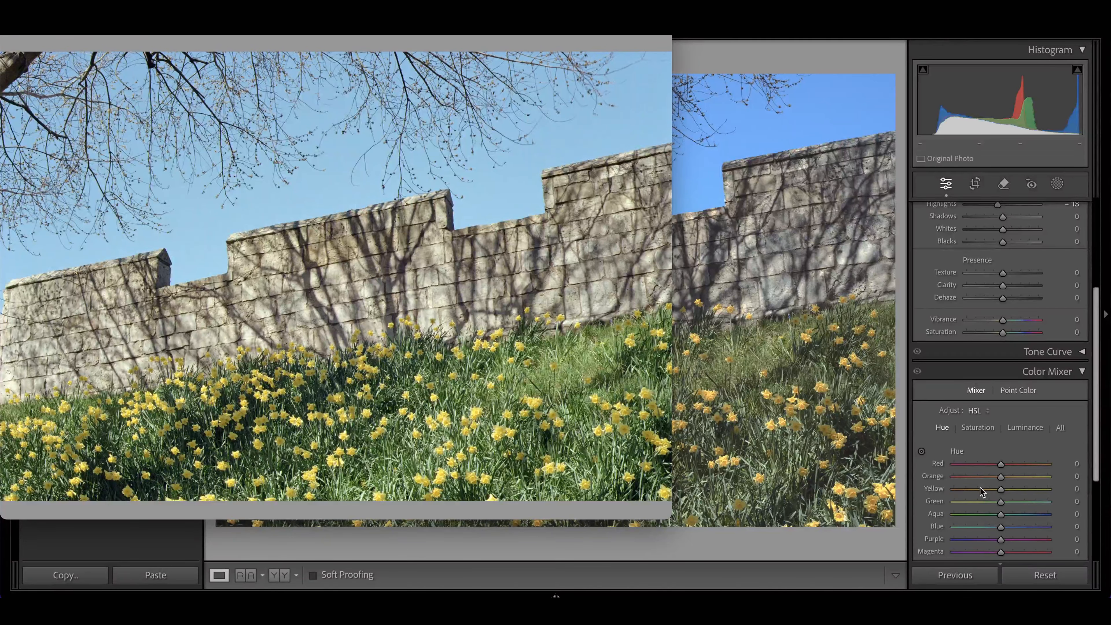
Step: Shift the Color Mixer hues, setting Yellow to +25 and Green to +32
drag(1002, 489, 1013, 492)
drag(1001, 501, 1014, 500)
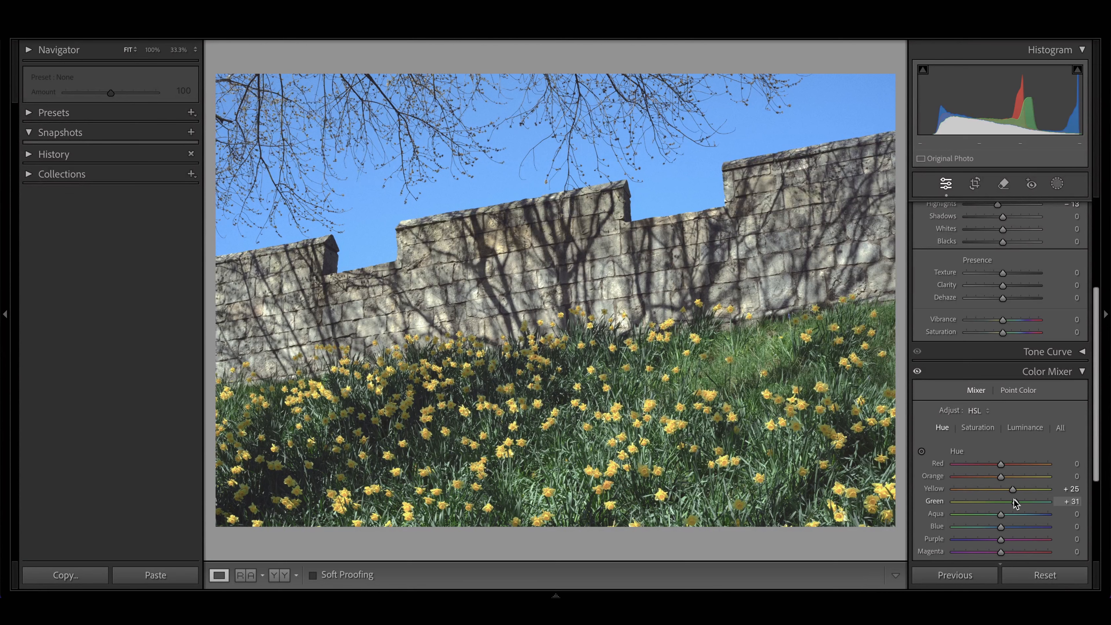
drag(1015, 503, 1016, 502)
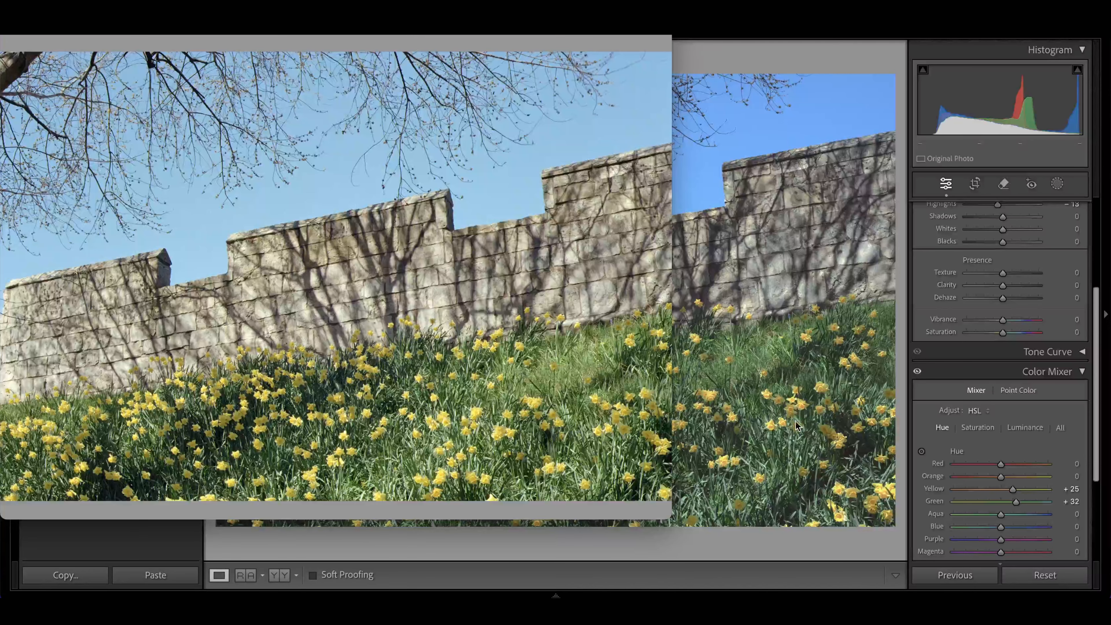
Step: Lift the photo's Shadows to +19
scroll(939, 411, up, 5)
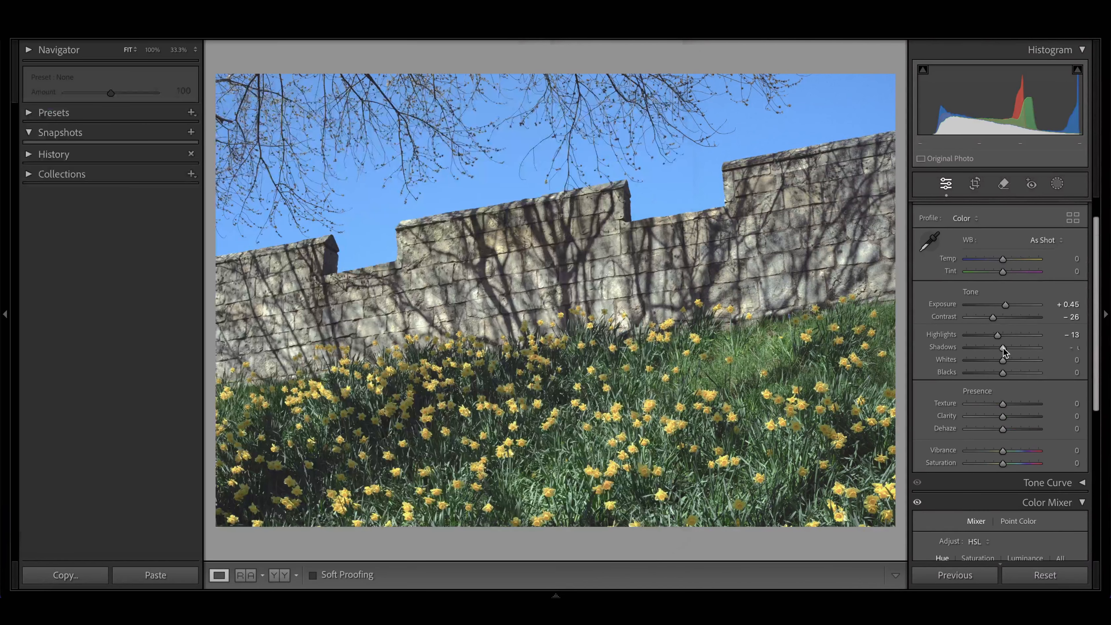
drag(1004, 347, 1011, 348)
Step: Adjust the sky's blues in the Color Mixer, setting Blue saturation to -12 and Blue hue to -11
scroll(1007, 348, down, 5)
click(979, 322)
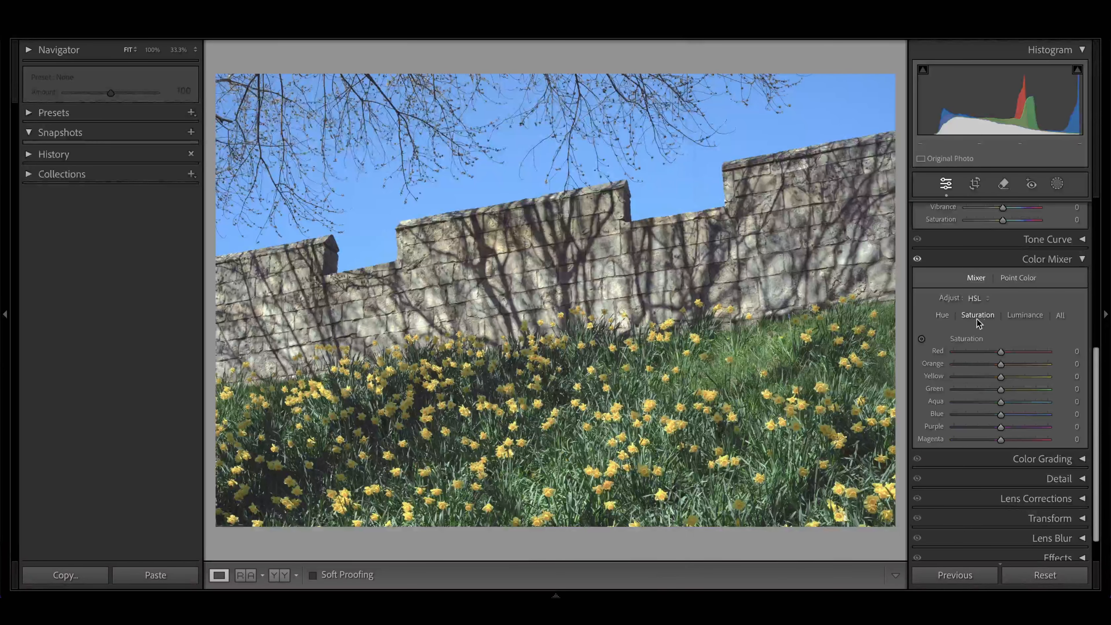
drag(1000, 414, 995, 414)
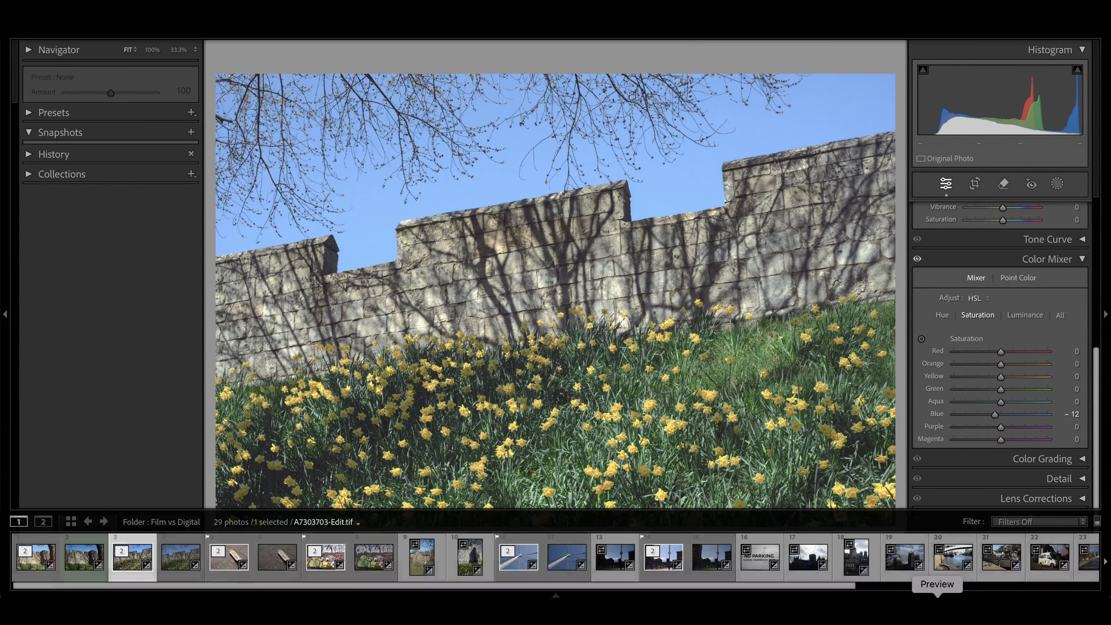
click(938, 611)
click(1002, 404)
click(941, 316)
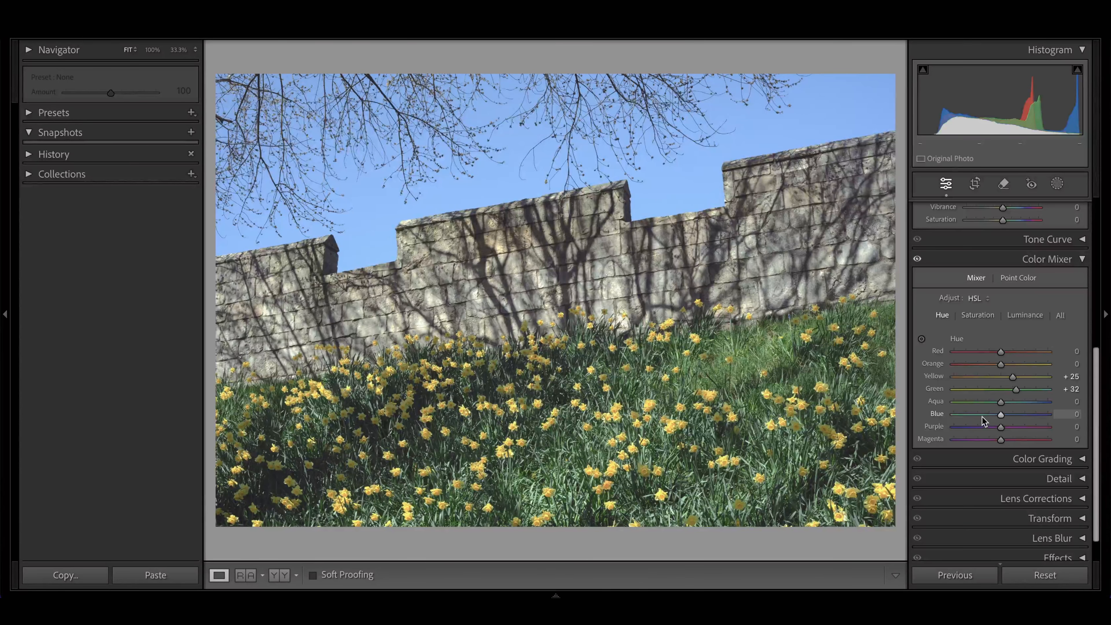
drag(1001, 417, 995, 415)
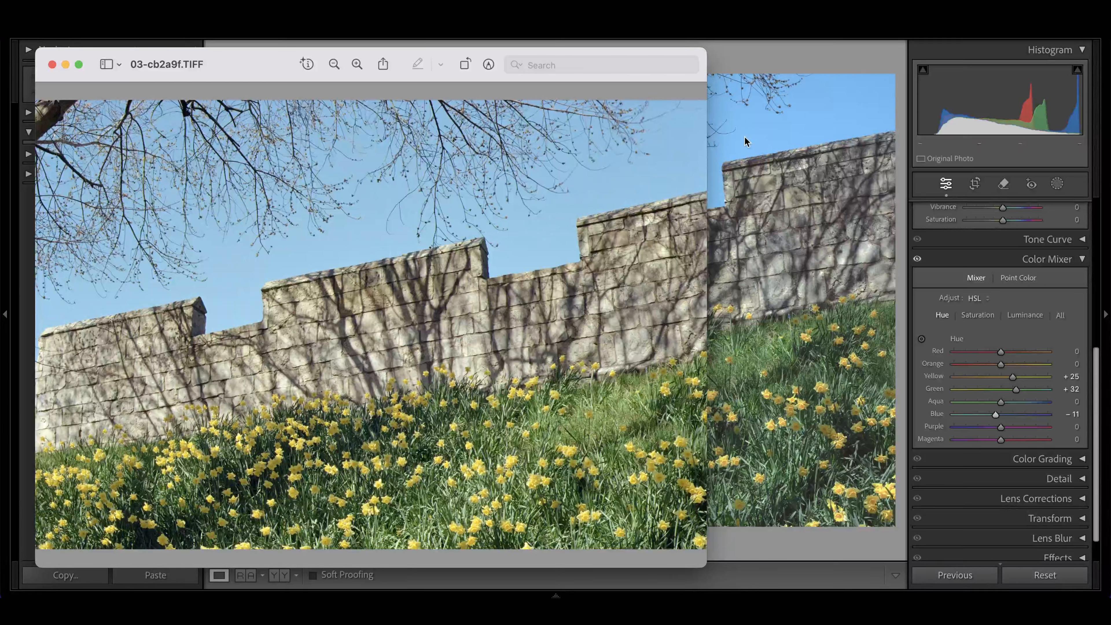
scroll(956, 328, up, 5)
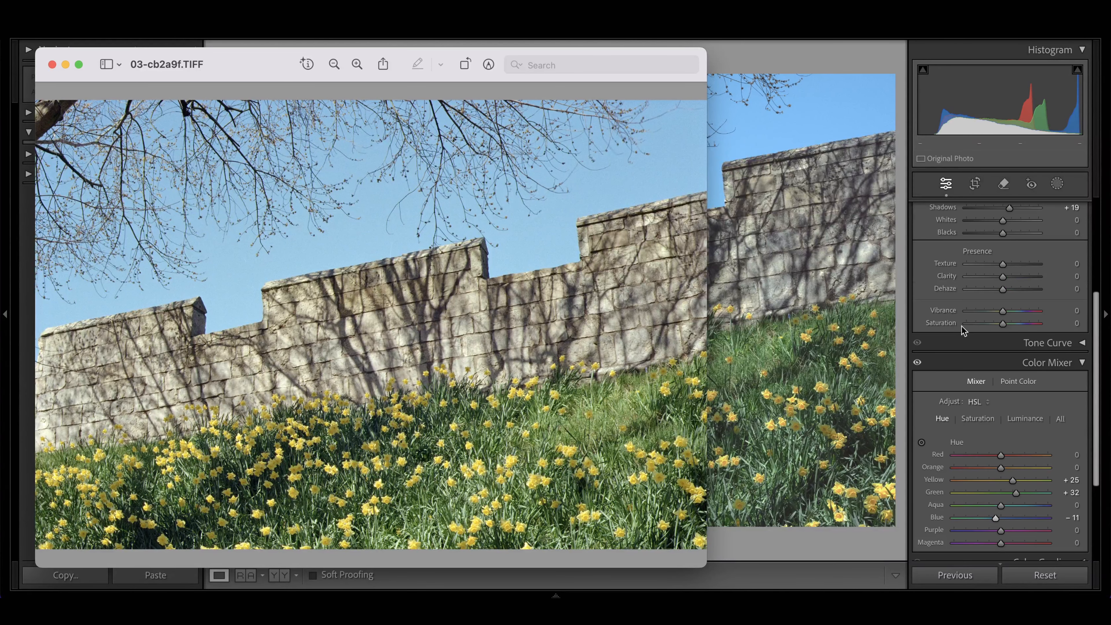
Step: Collapse the Color Mixer and set Texture to +49
click(1083, 362)
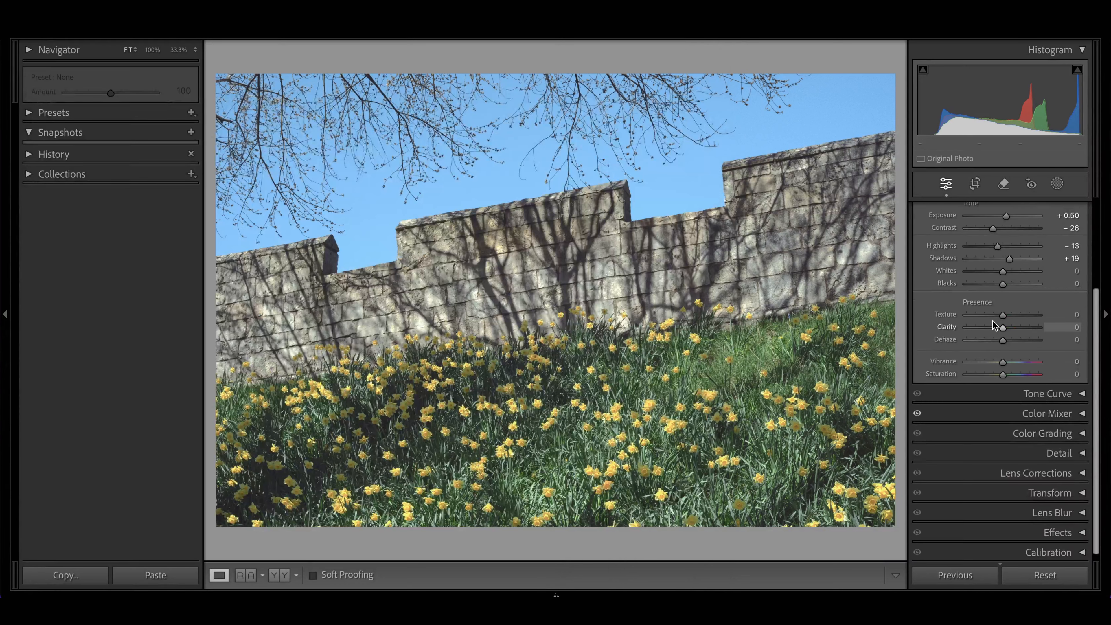
drag(1004, 314, 1021, 313)
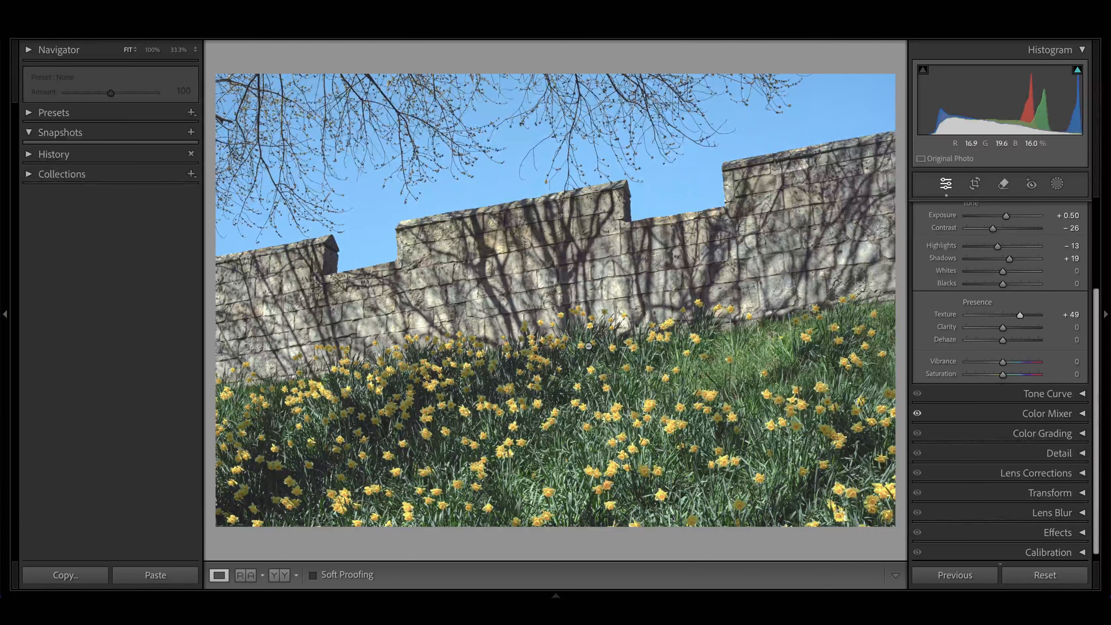
Step: Reveal the filmstrip and open a 16-bit sRGB TIFF copy of the raw A7303703.dng, with Lightroom adjustments, in the Dehancer Lightroom Plugin
click(557, 596)
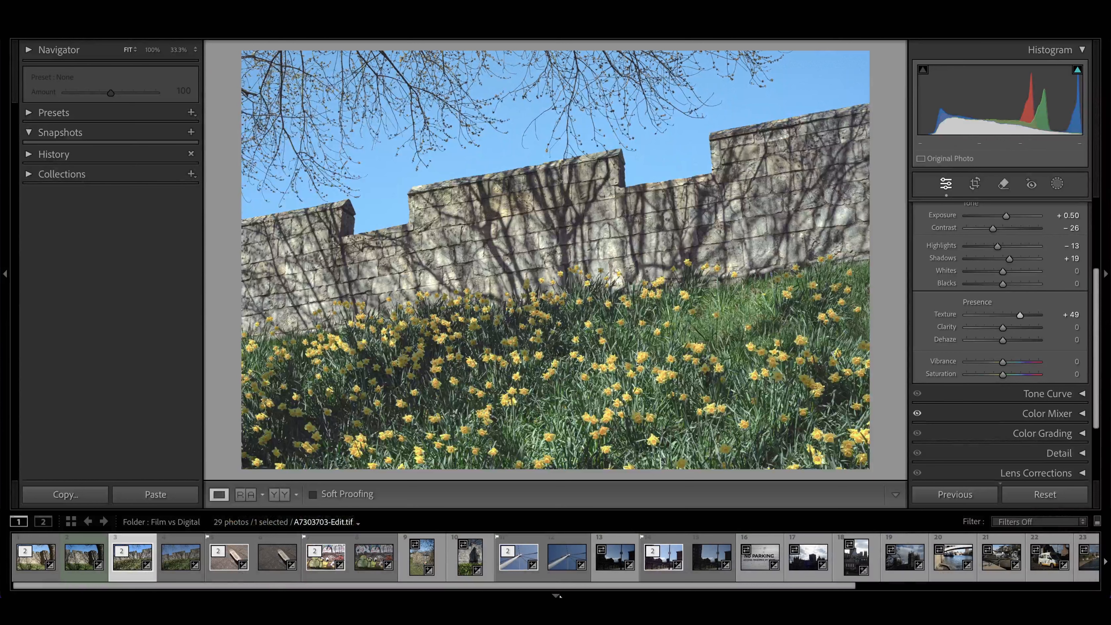
click(181, 570)
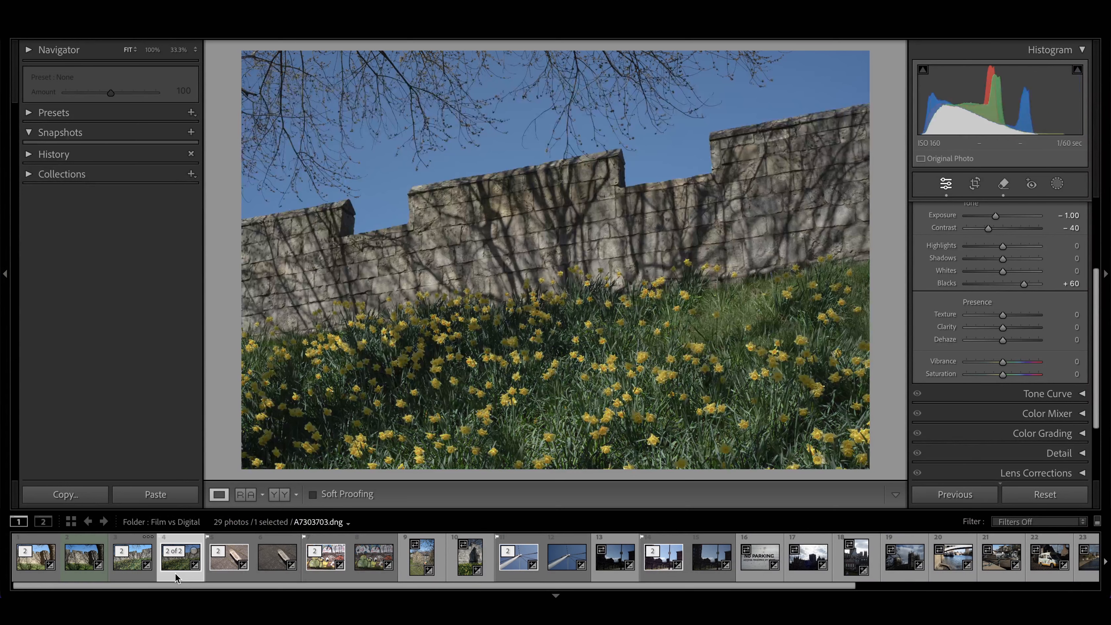
right_click(175, 575)
mouse_move(221, 298)
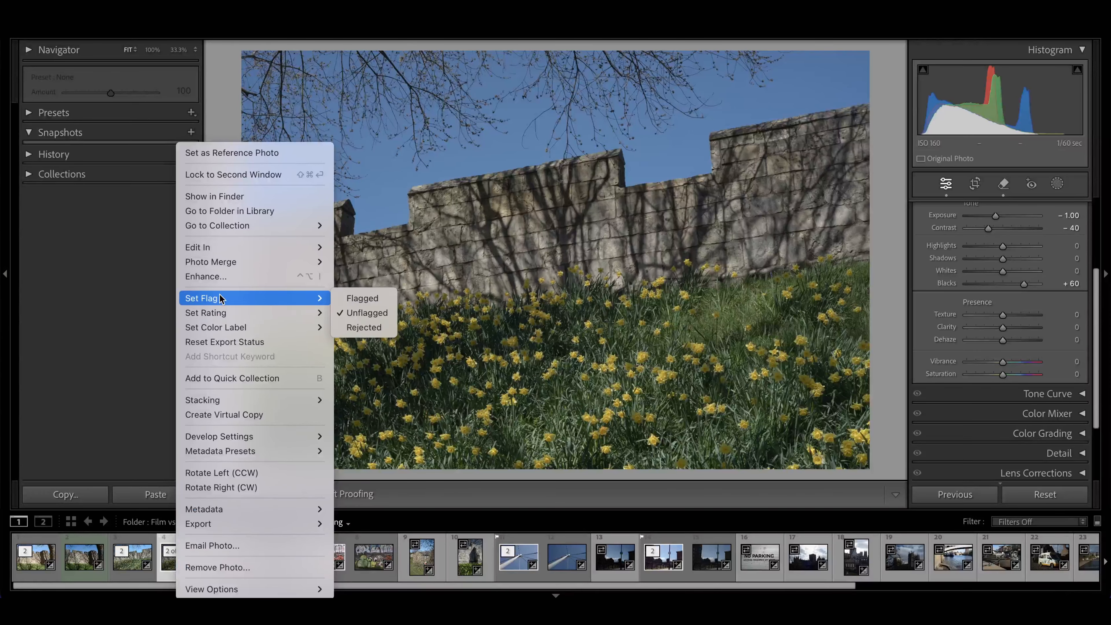
mouse_move(221, 248)
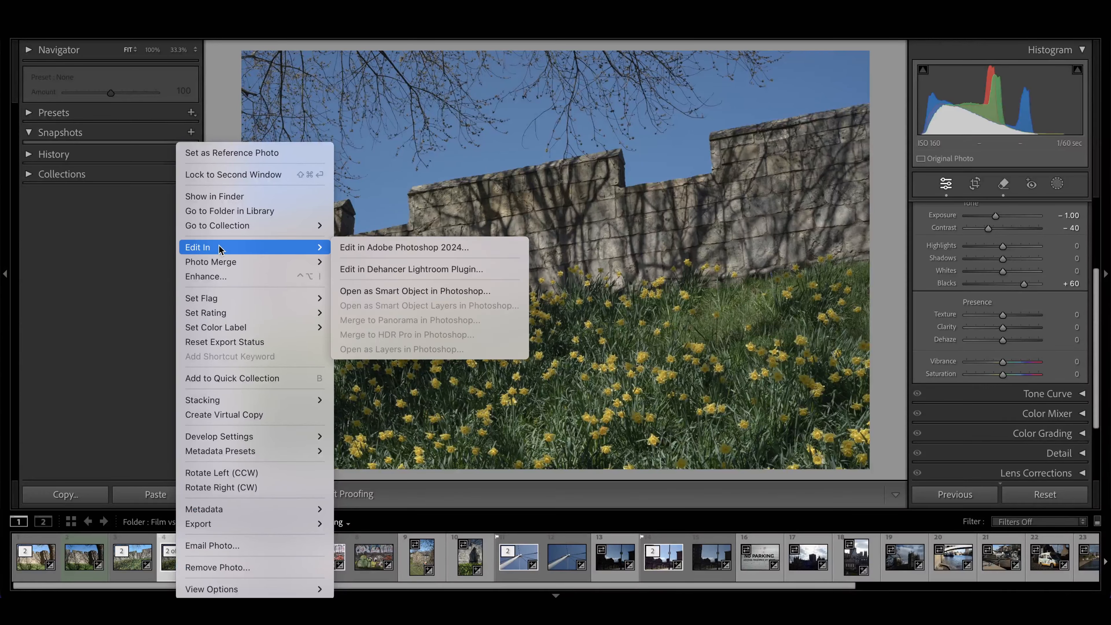
click(374, 269)
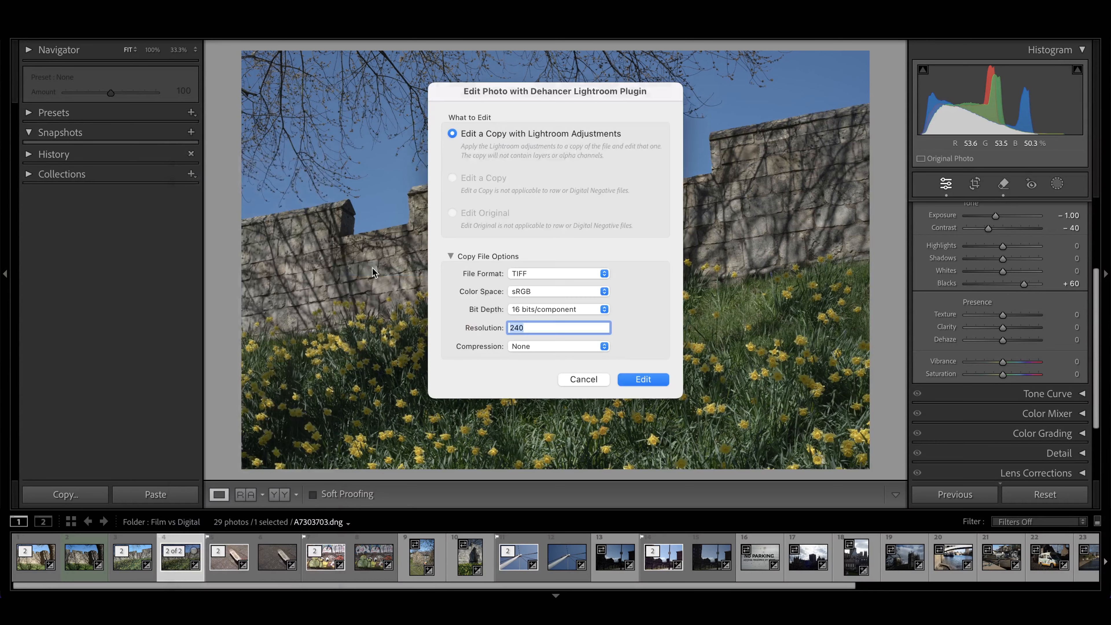
click(647, 381)
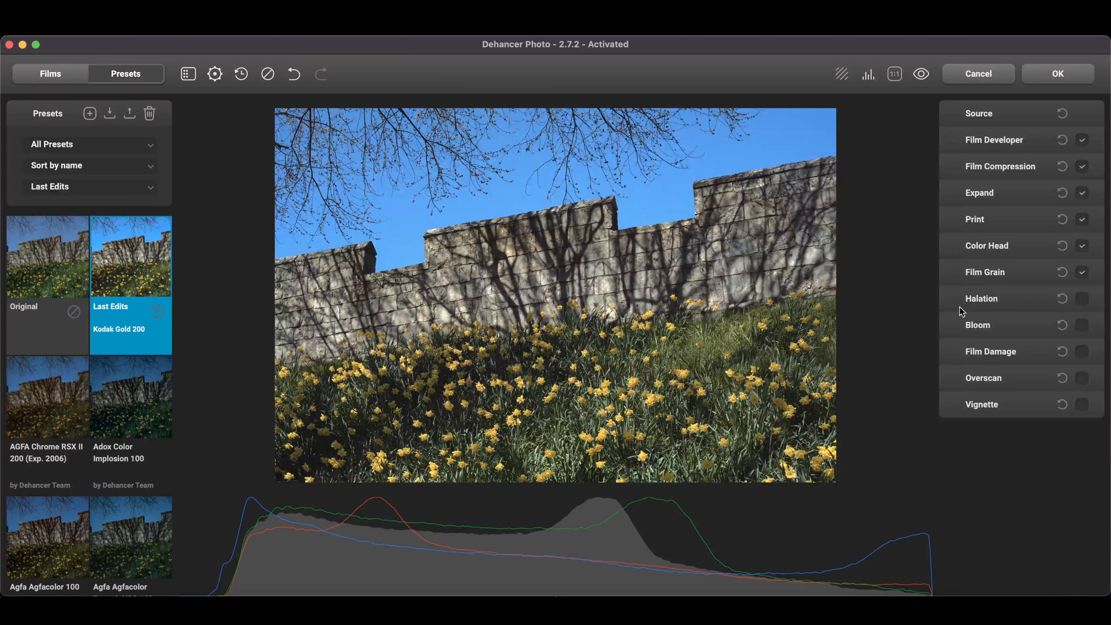
Step: Set the Film Grain size to 4.13 and amount to 26.67, and apply the Dehancer film effects to the photo
click(976, 276)
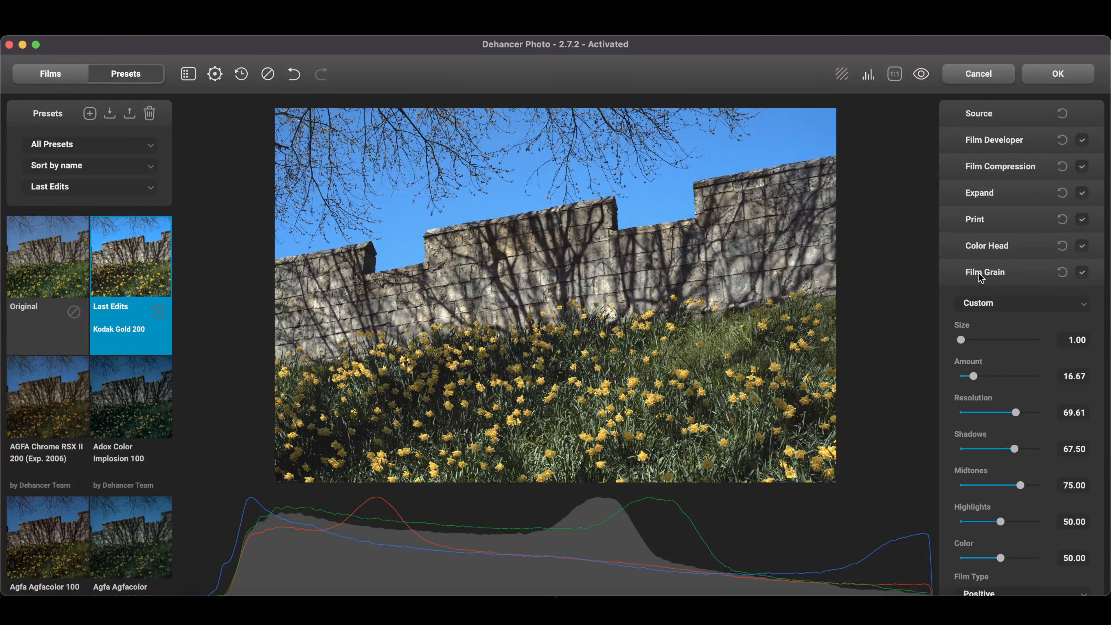
drag(963, 340, 983, 376)
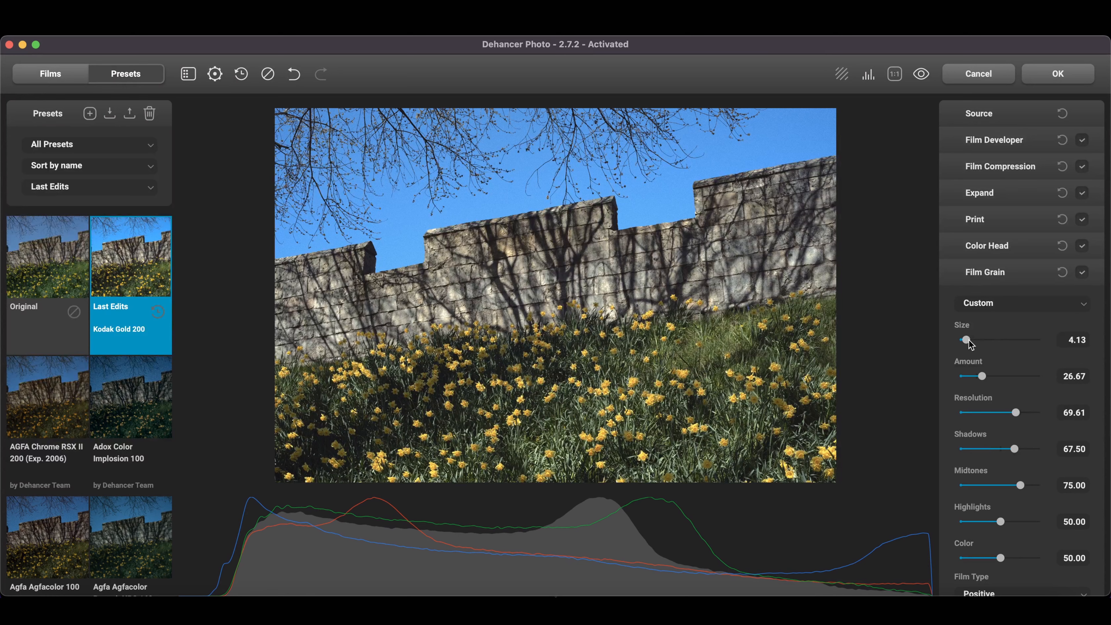
click(1055, 75)
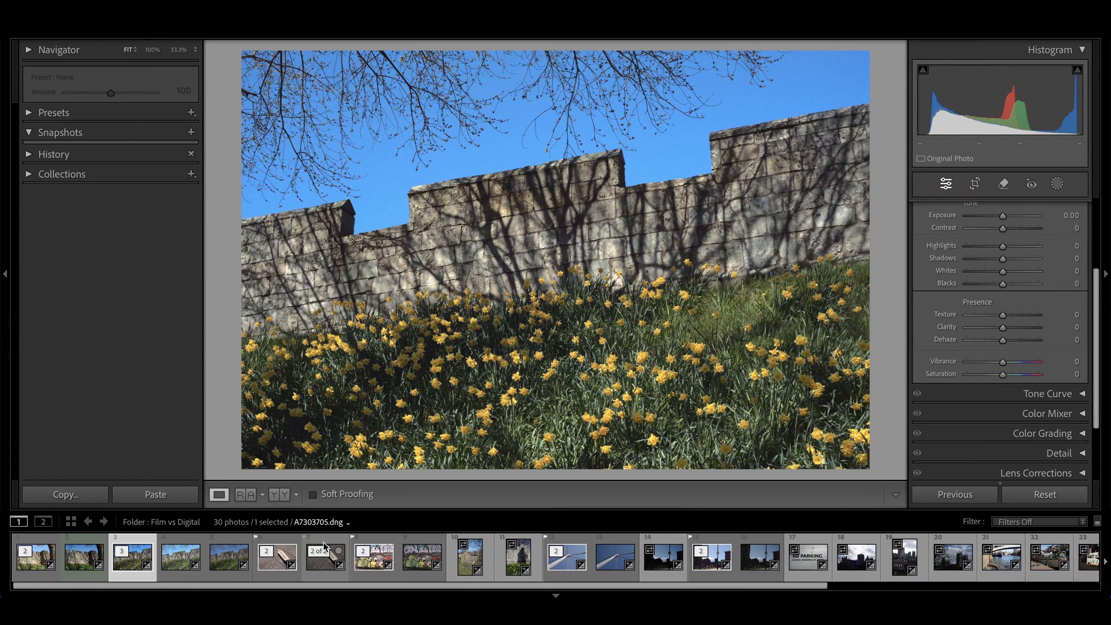
Step: Copy the develop settings from A7303703-Edit.tif and paste them onto the new A7303703-Edit-2.tif
click(169, 580)
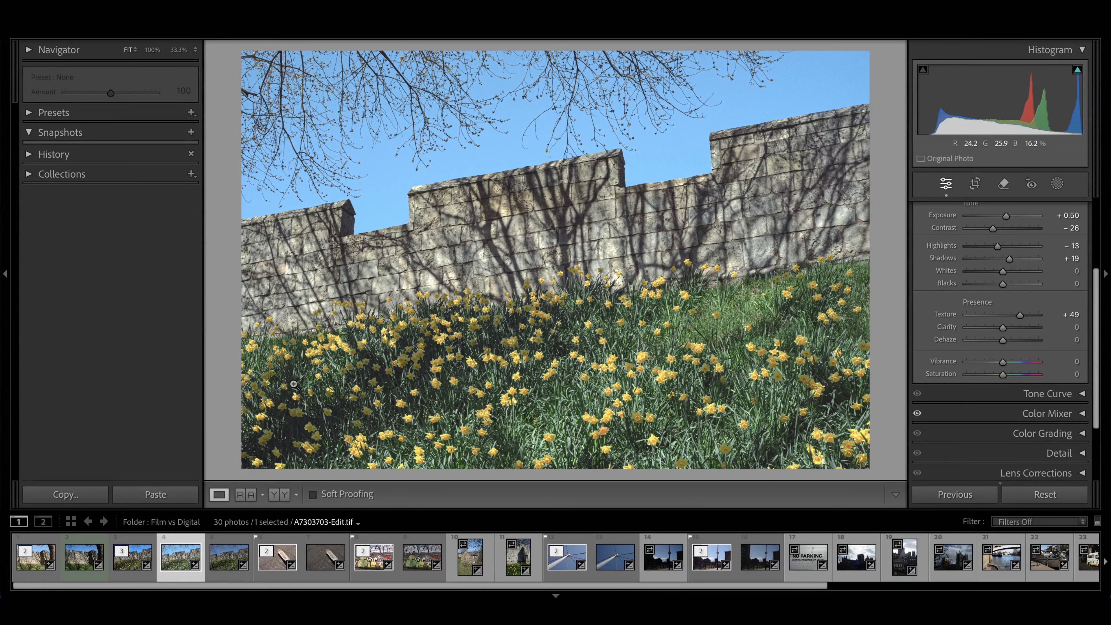
click(80, 497)
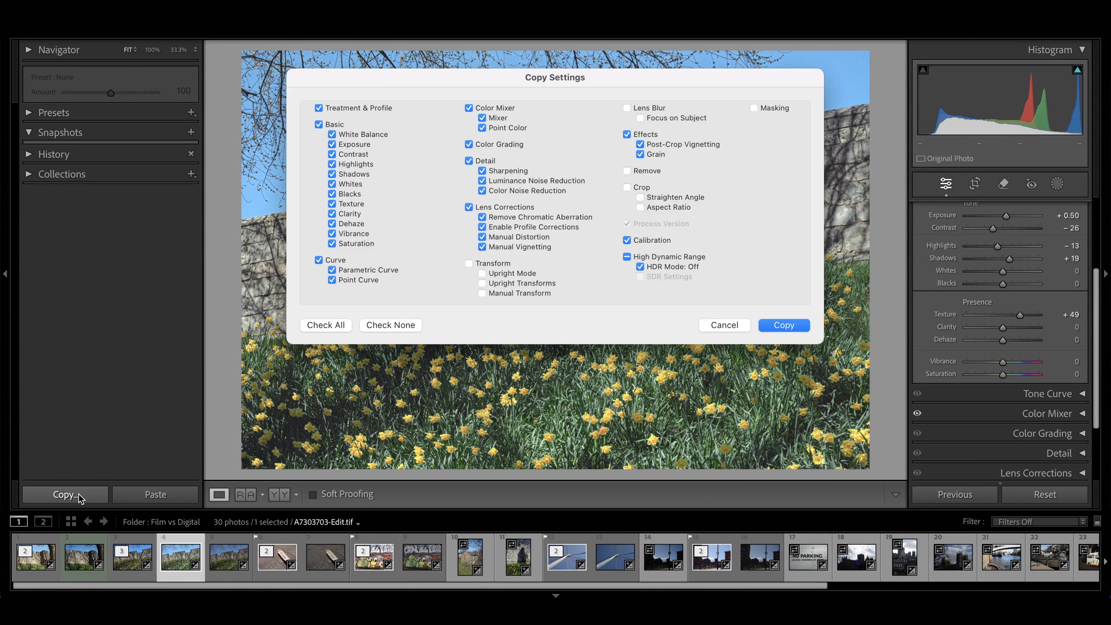
click(766, 329)
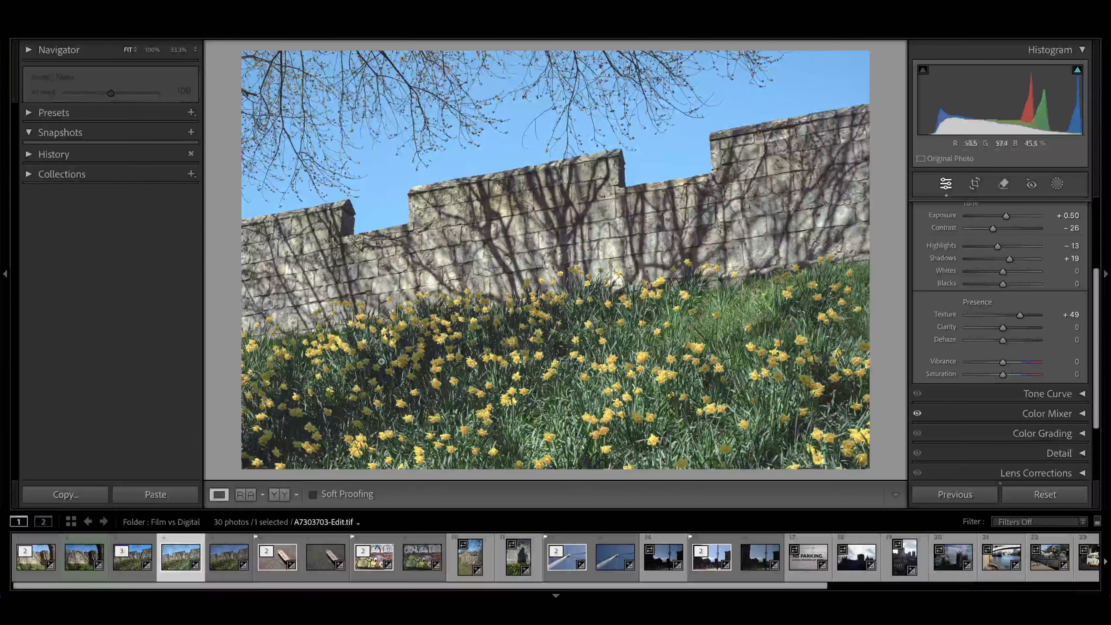
click(137, 577)
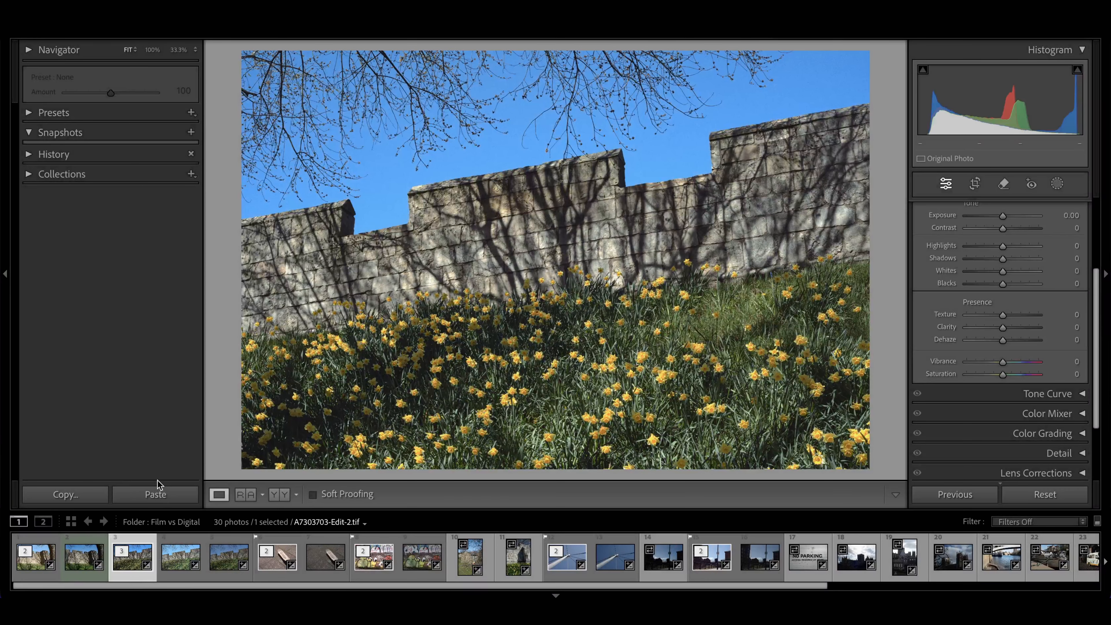
click(157, 496)
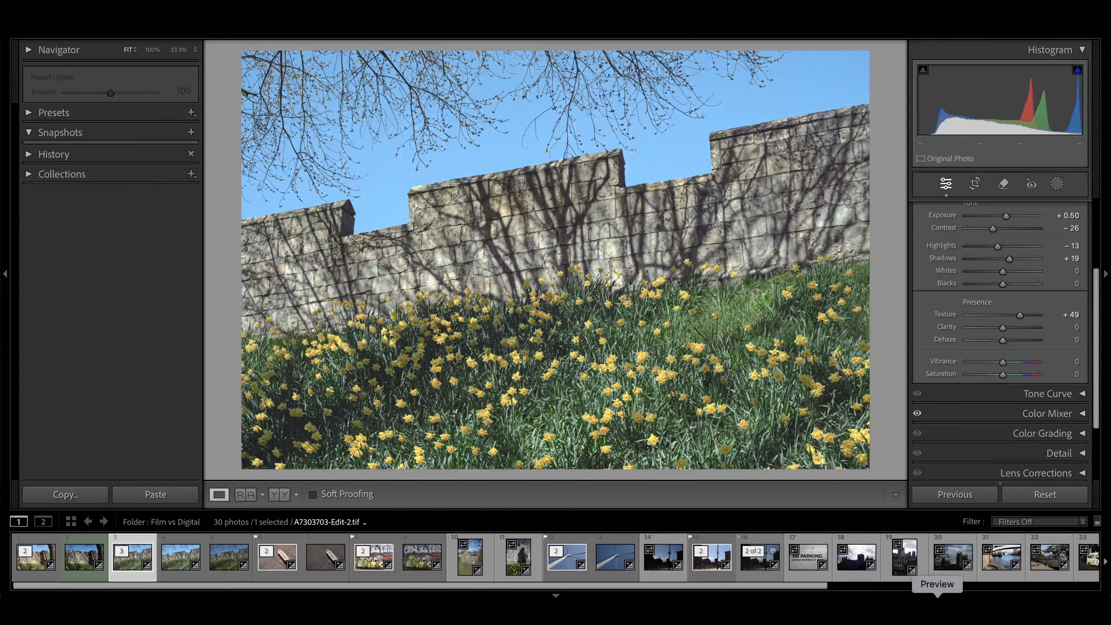
Step: Compare the edit with the film scan 03-cb2a9f.TIFF in Preview and raise the photo's Exposure to +0.60 in Lightroom
click(937, 612)
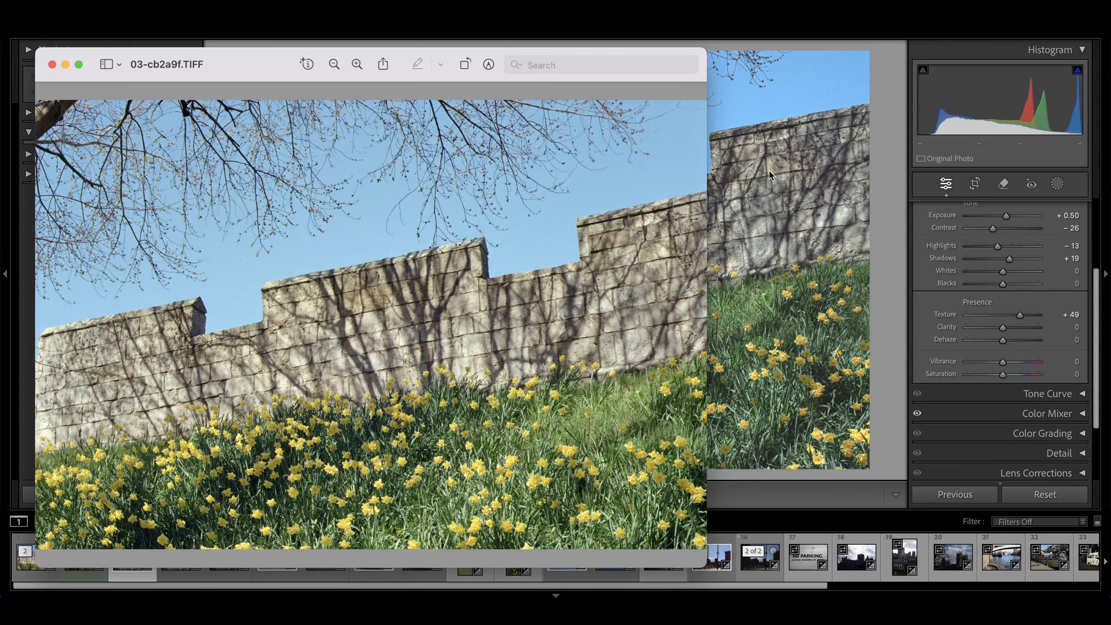
scroll(957, 241, up, 2)
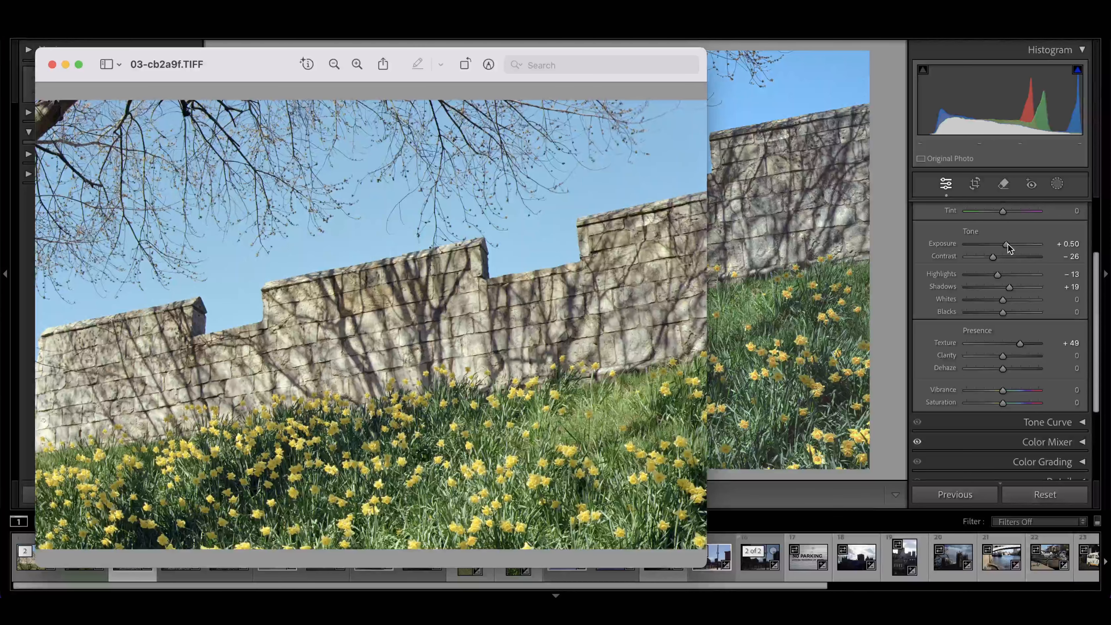
click(1008, 245)
drag(1008, 244, 1009, 245)
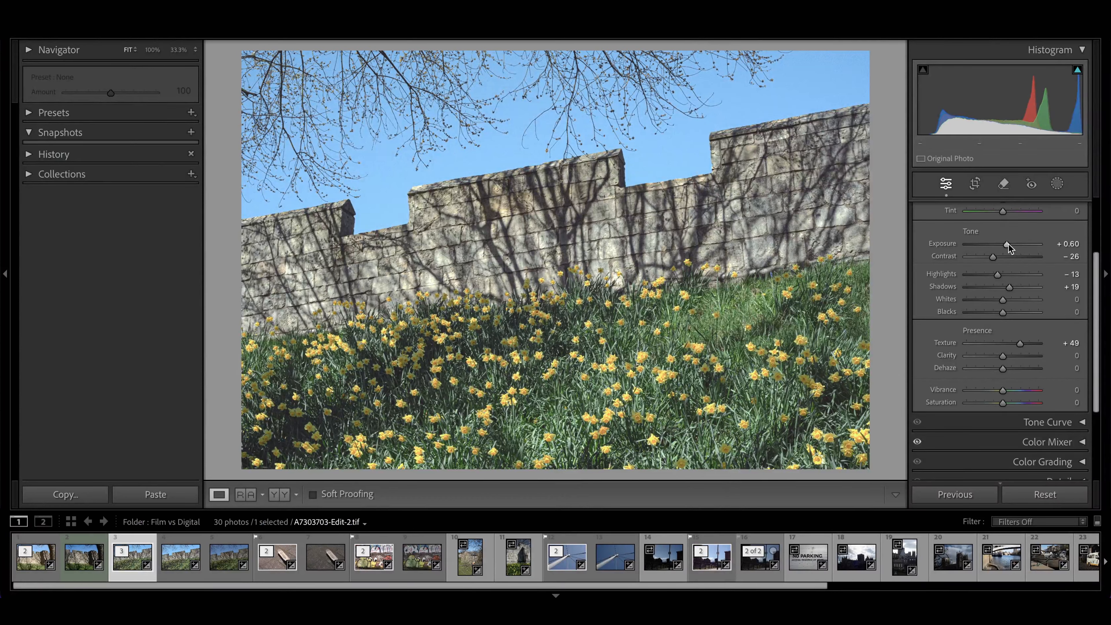
Step: Warm the white balance Temp to +10 and compare the result with the film scan in Preview
scroll(1008, 244, up, 4)
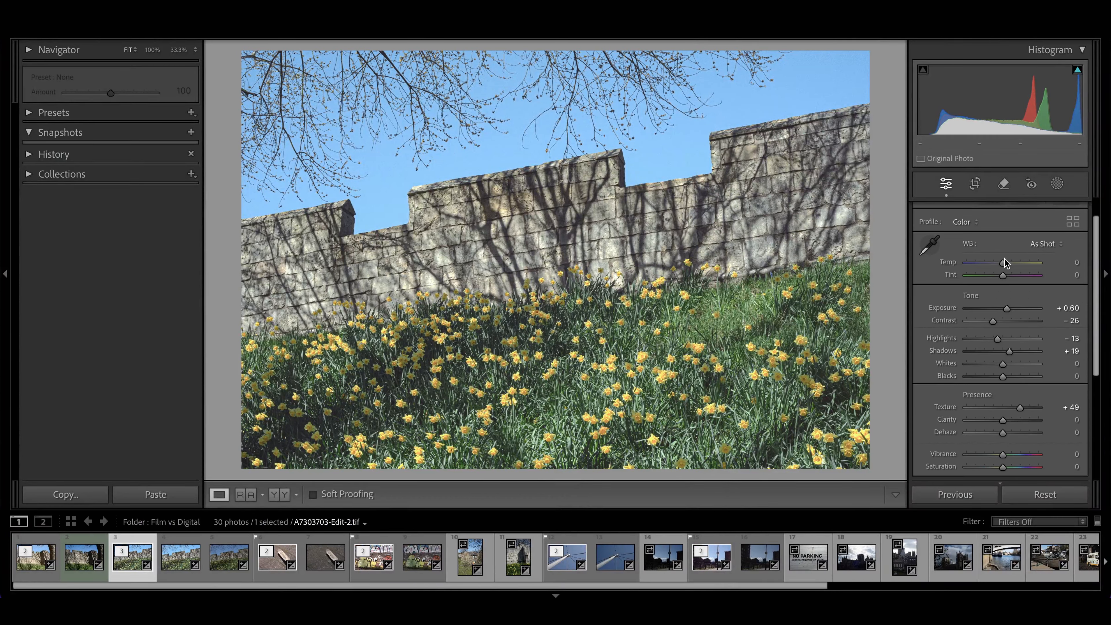
drag(1003, 262, 1006, 262)
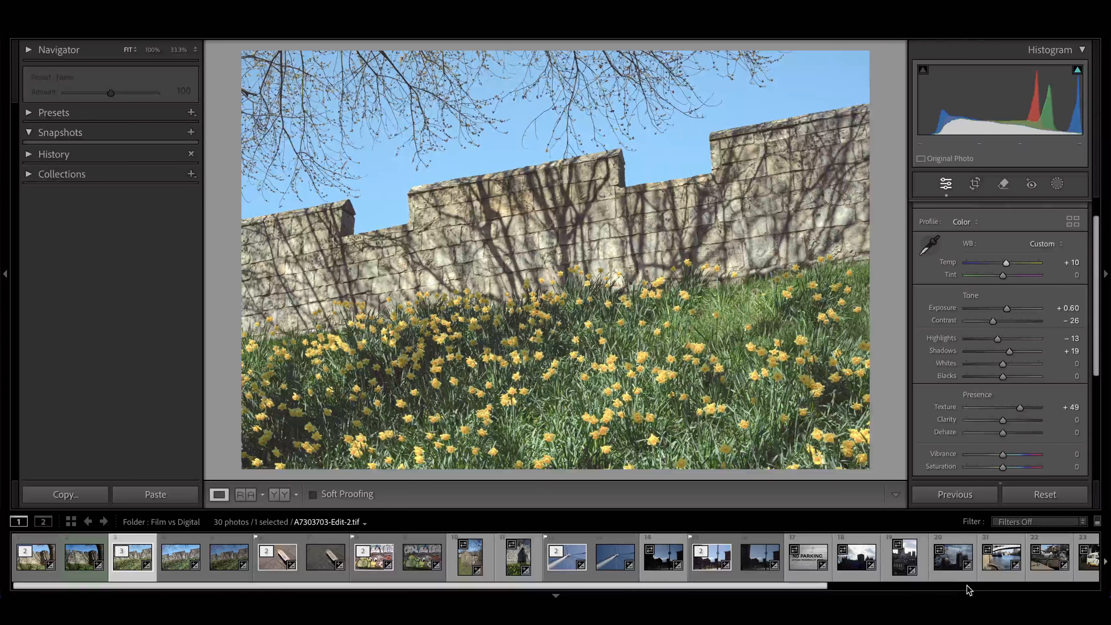
click(937, 612)
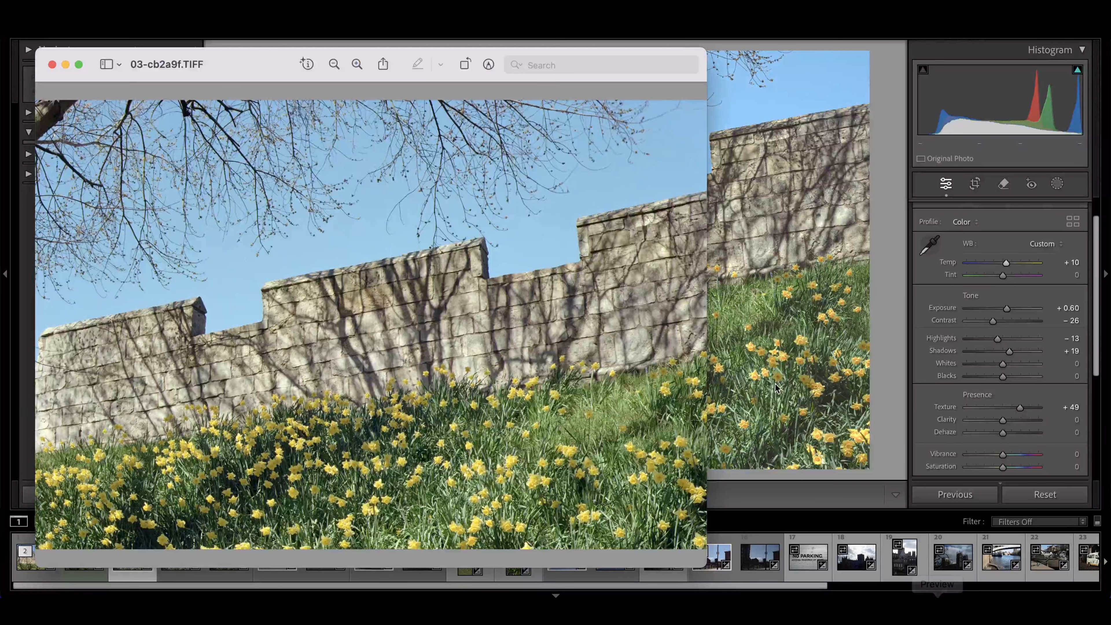
drag(244, 65, 197, 12)
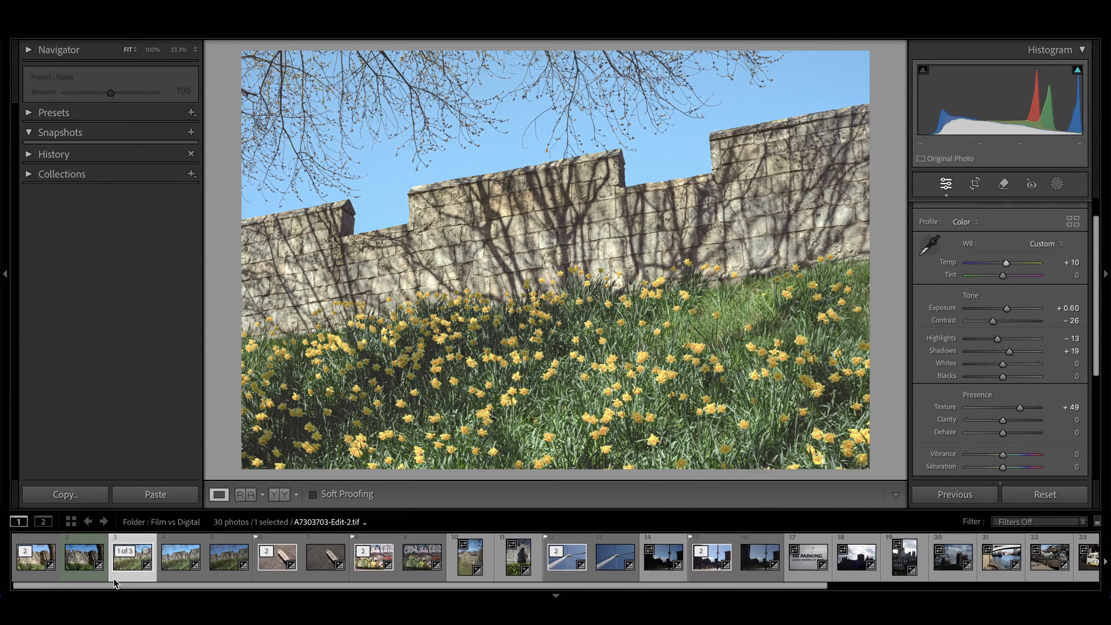
Step: Export A7303703-Edit-2.tif to the Dehancer Photos folder on the hard drive as "Dehancer - City Wall.jpg"
click(115, 578)
right_click(116, 580)
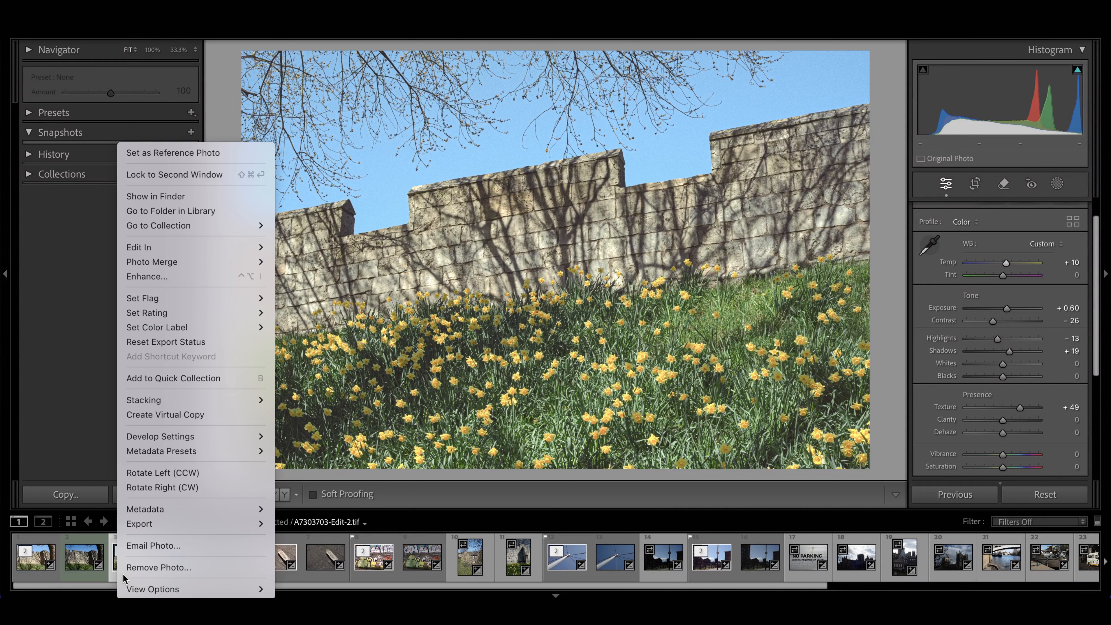
mouse_move(149, 523)
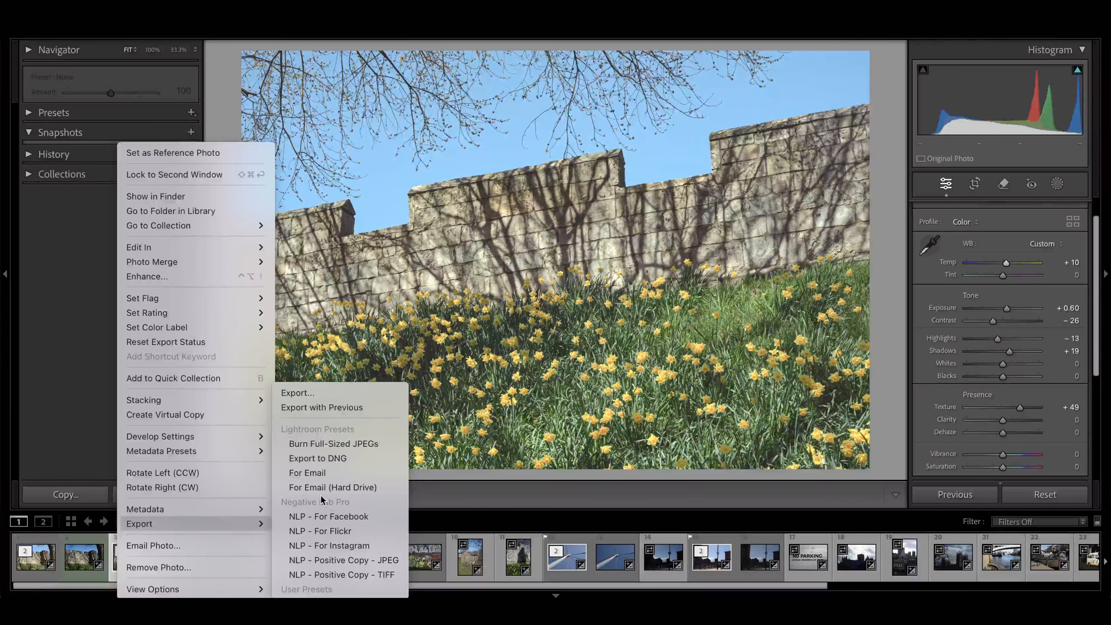
click(297, 392)
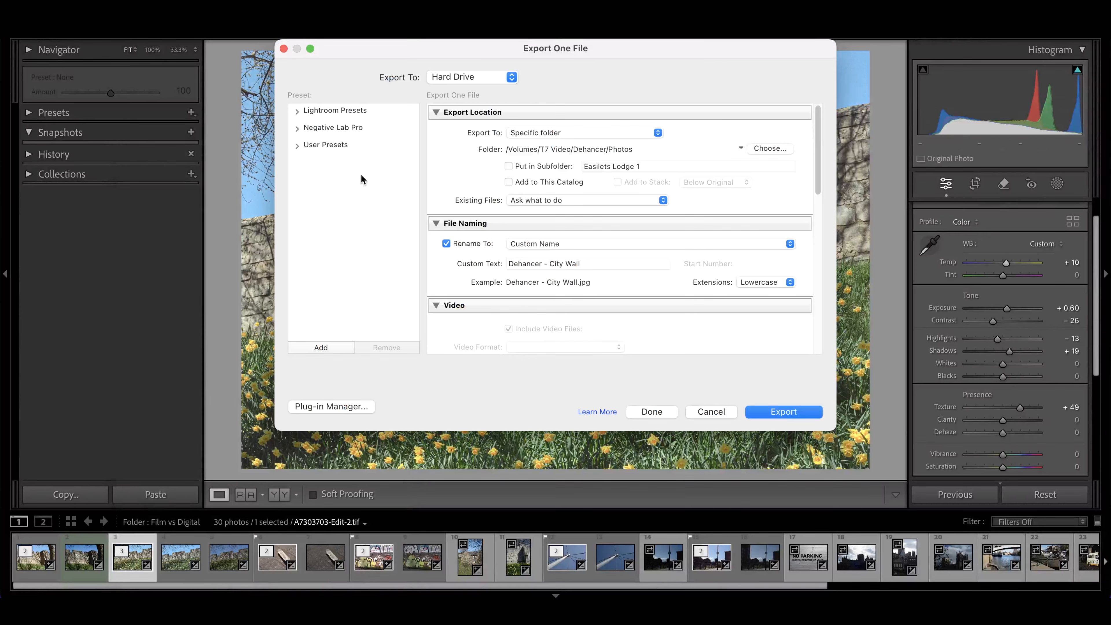
click(770, 411)
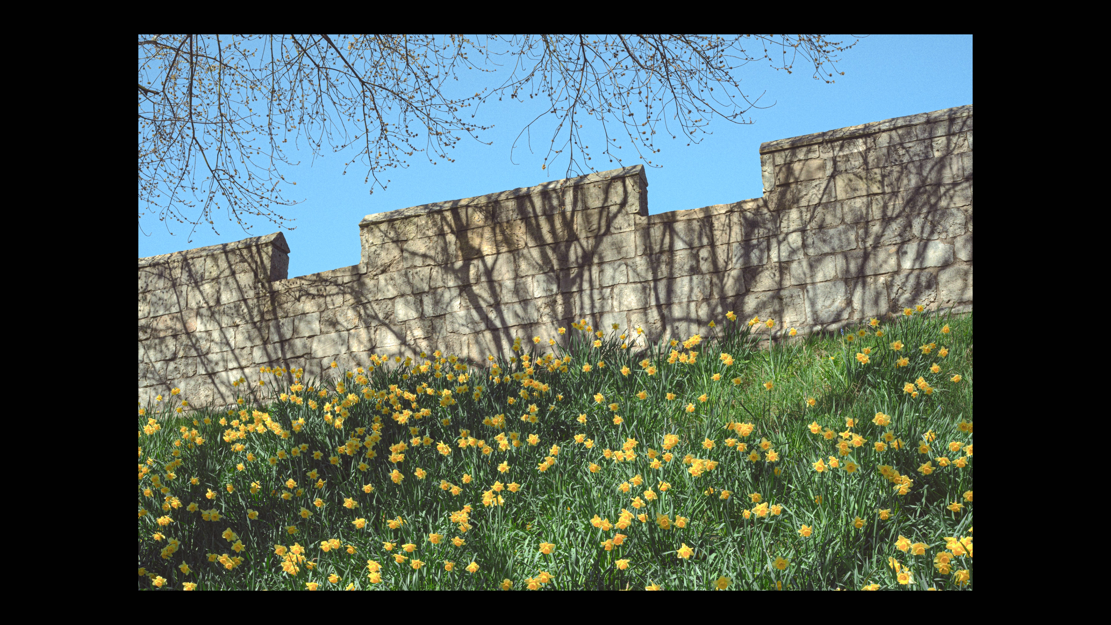